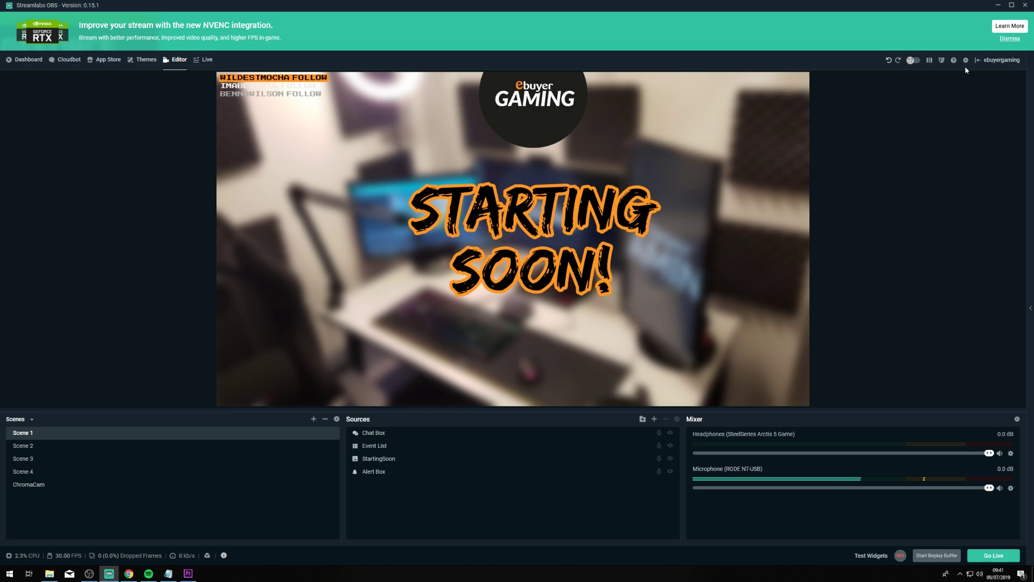
- Set the output mode to Advanced in the output settings
click(966, 61)
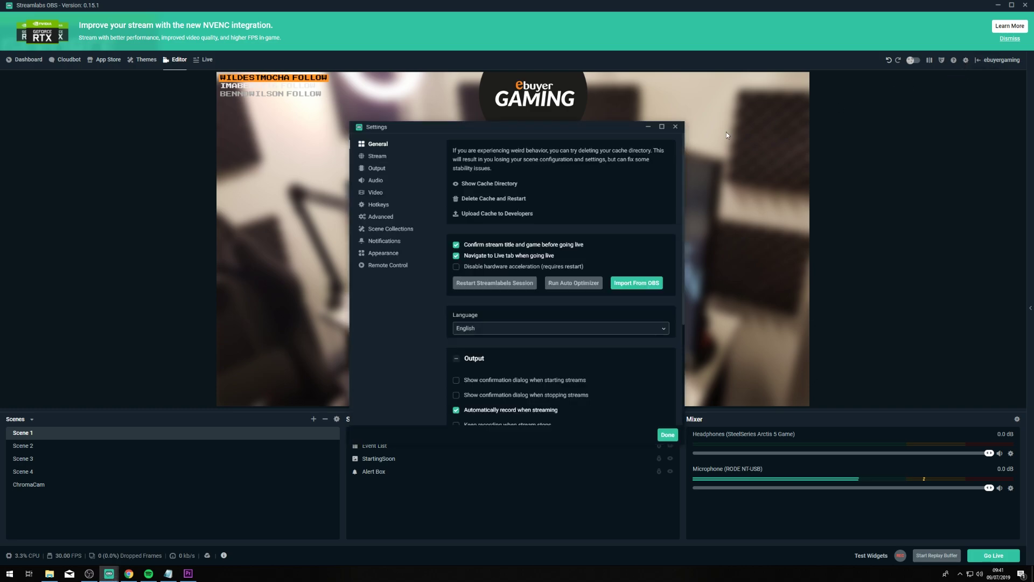
click(383, 171)
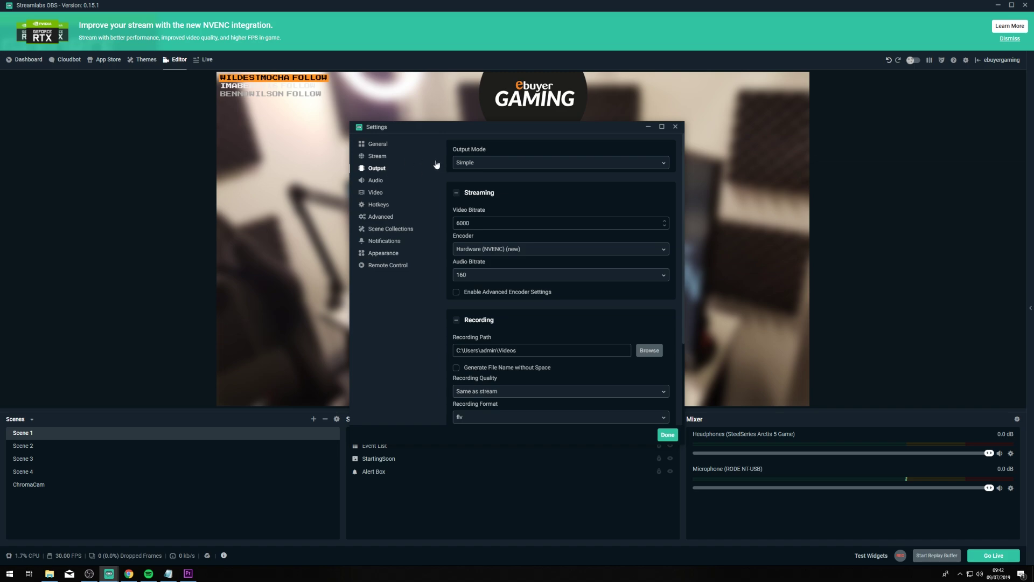
click(499, 165)
click(473, 191)
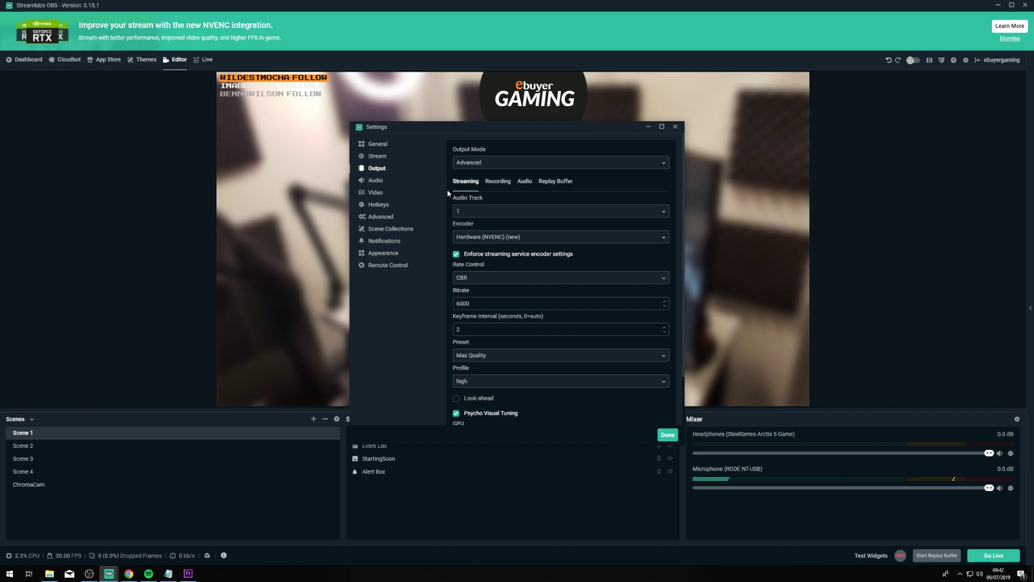
- Set the streaming encoder to Software (x264) and look over its encoder options
scroll(448, 194, down, 1)
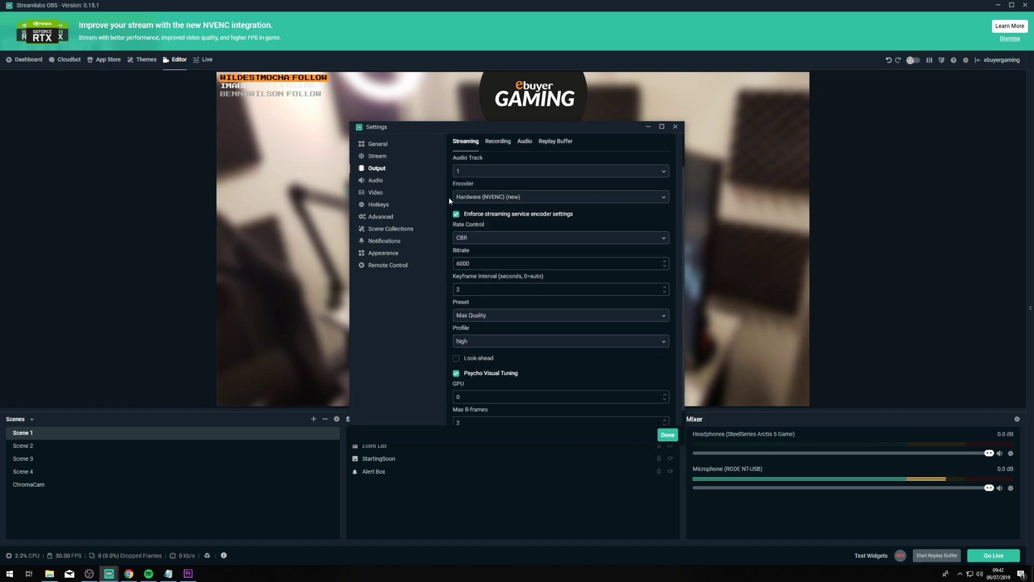
click(541, 197)
click(536, 210)
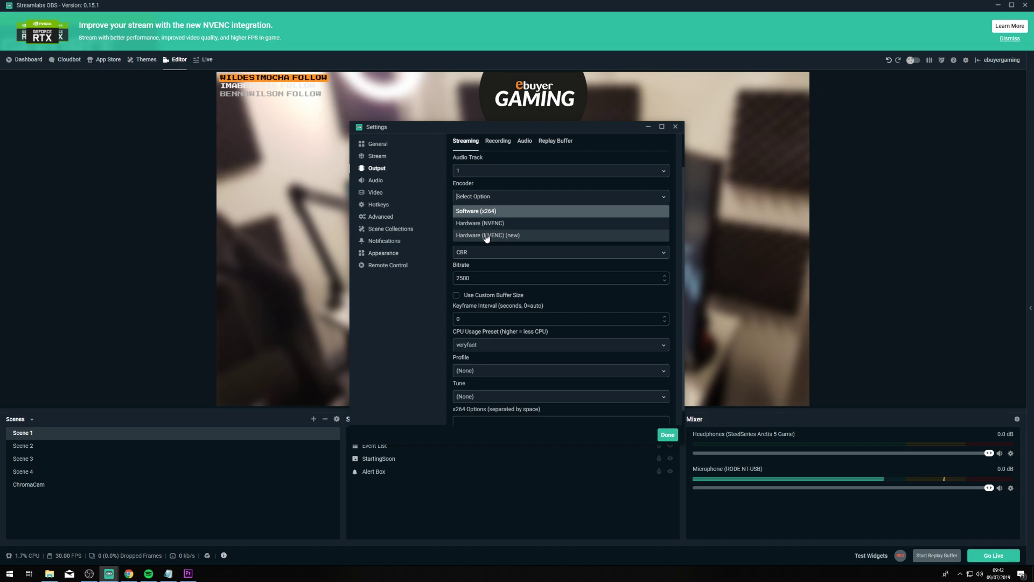
click(483, 210)
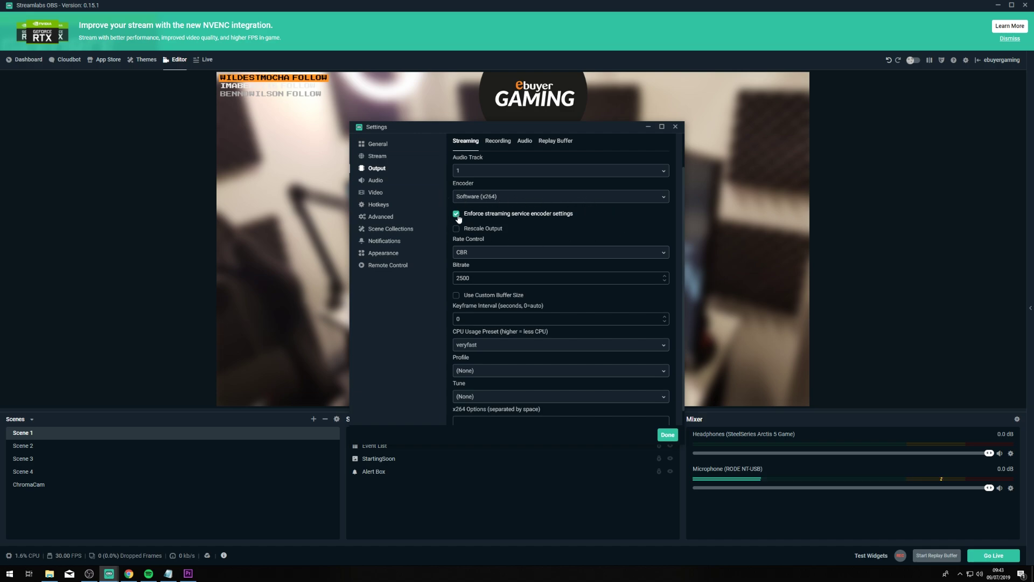
scroll(448, 238, down, 1)
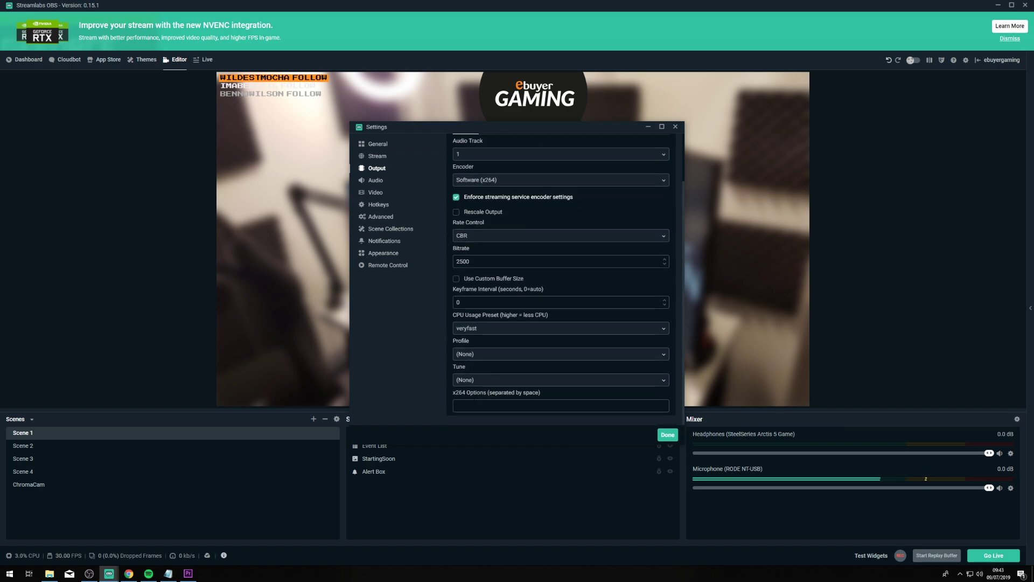
scroll(447, 343, up, 3)
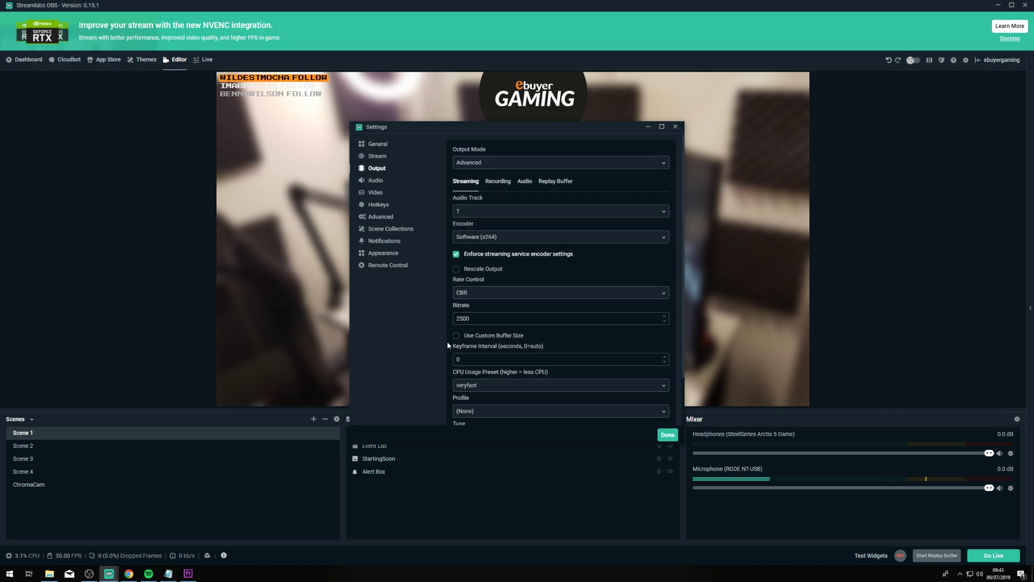
- Select Twitch as the streaming service in the stream settings
click(378, 157)
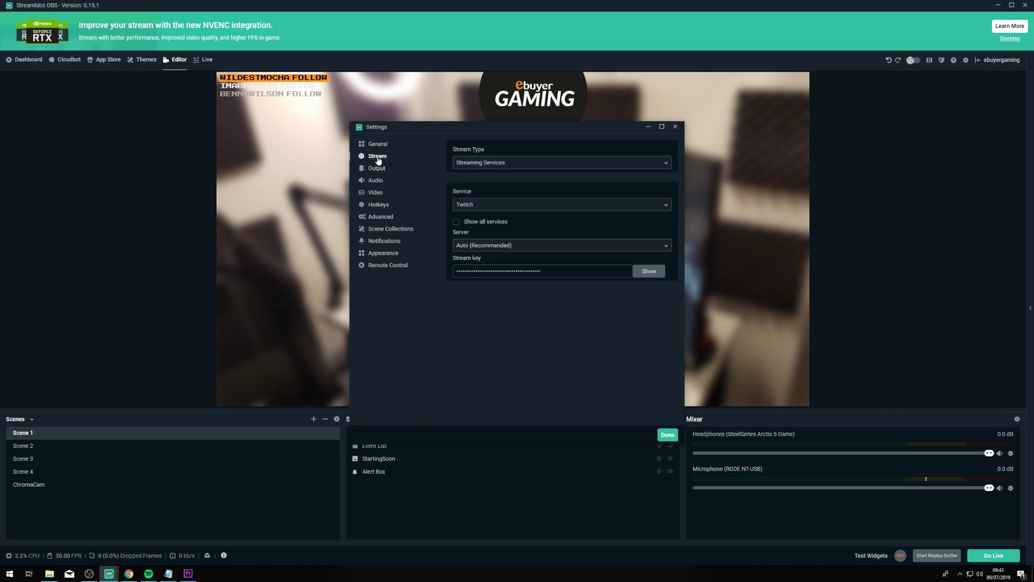
click(491, 205)
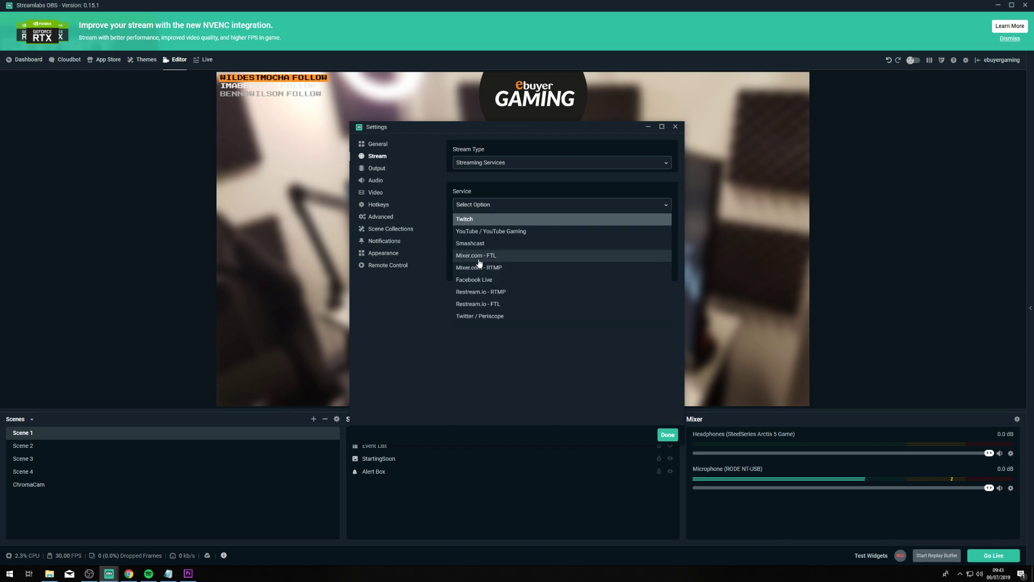
click(474, 219)
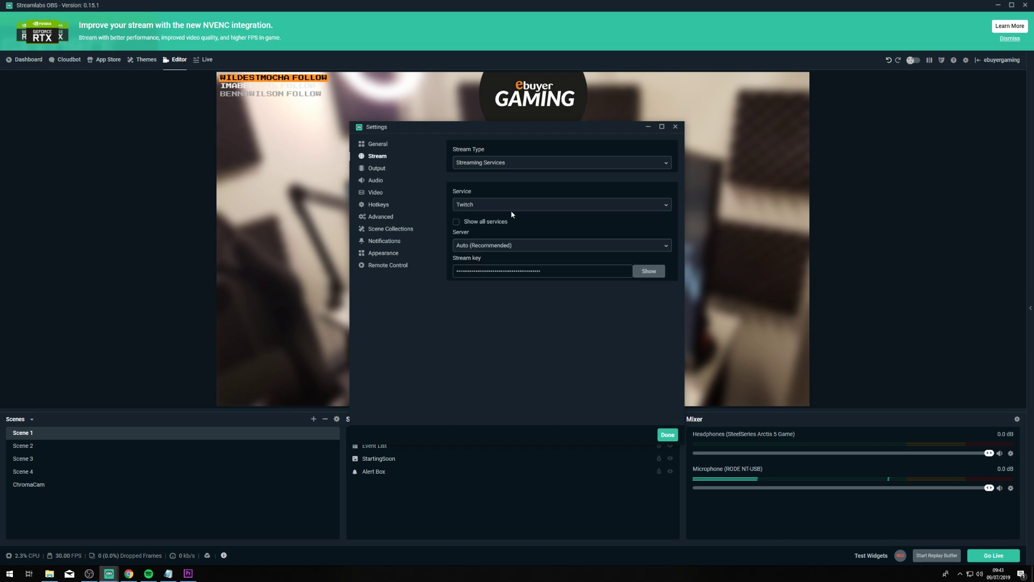
- Check the rescale option against the video resolution settings, and set the streaming bitrate to 6000
click(377, 169)
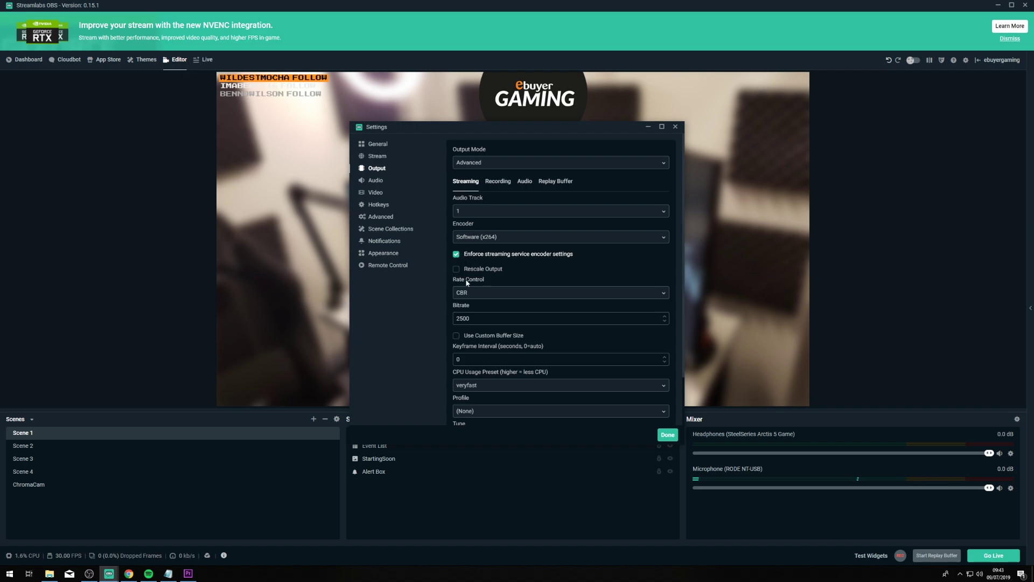
scroll(485, 232, down, 1)
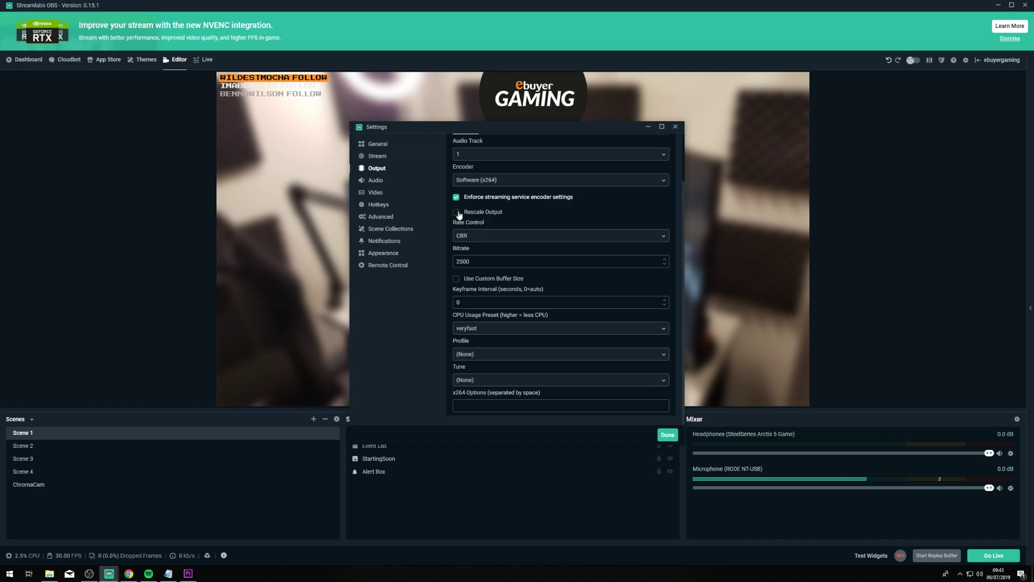
click(372, 193)
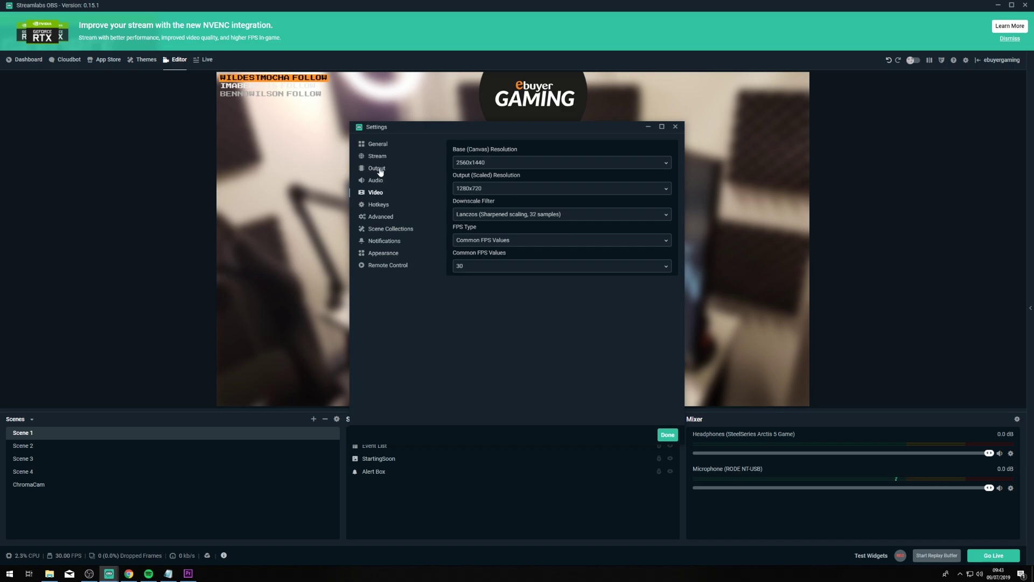
click(377, 168)
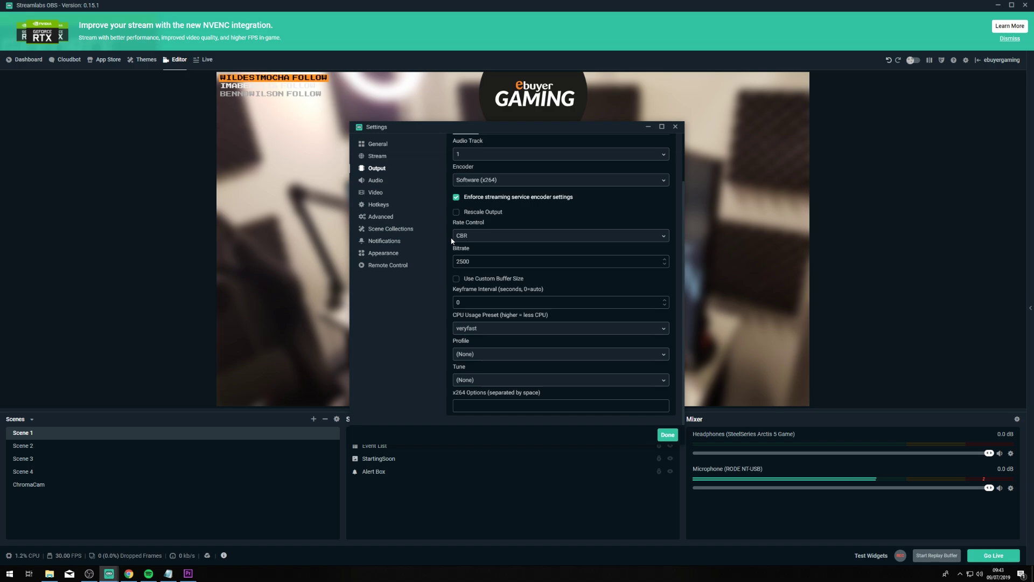
double_click(463, 262)
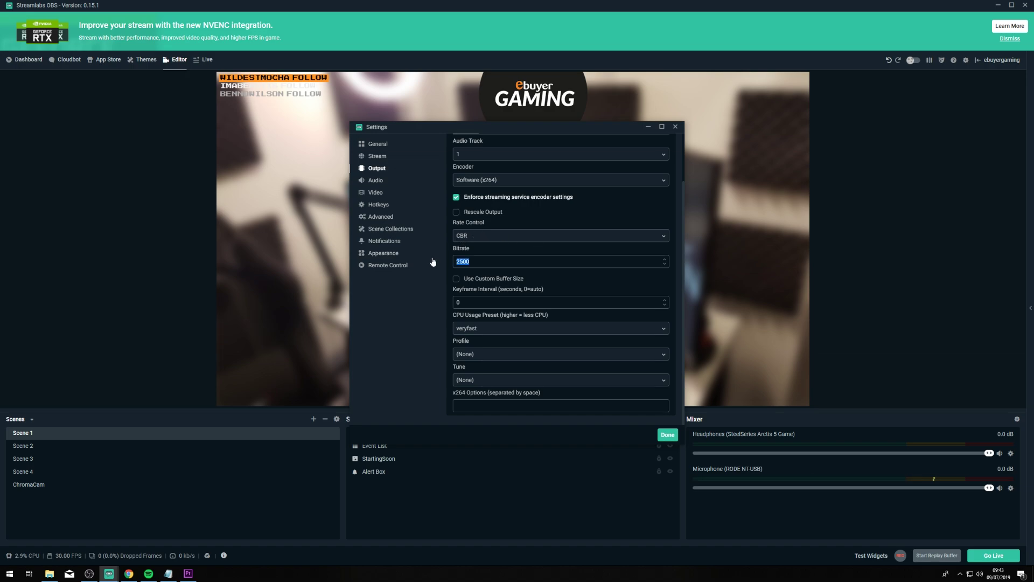
text(6)
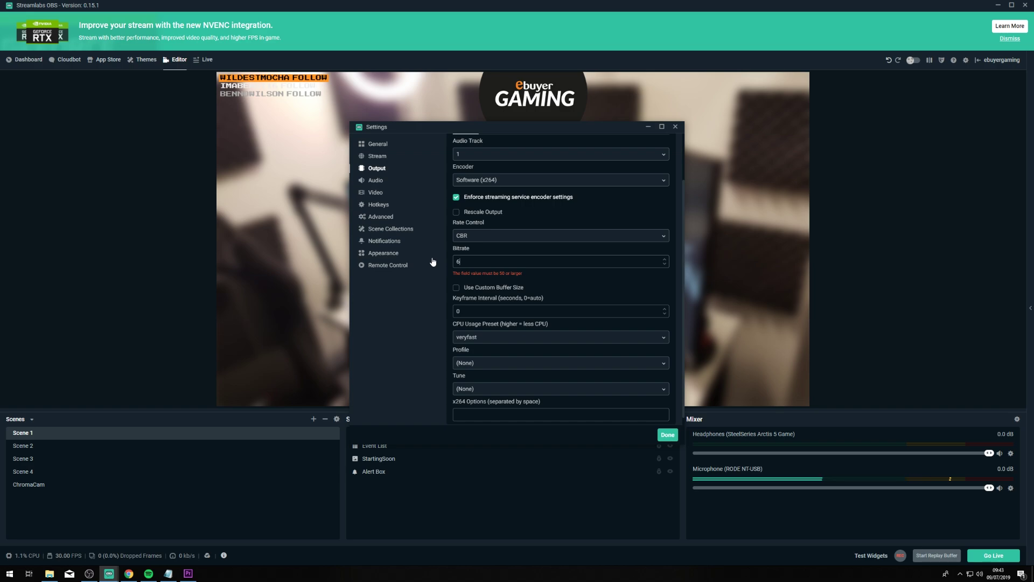
text(000)
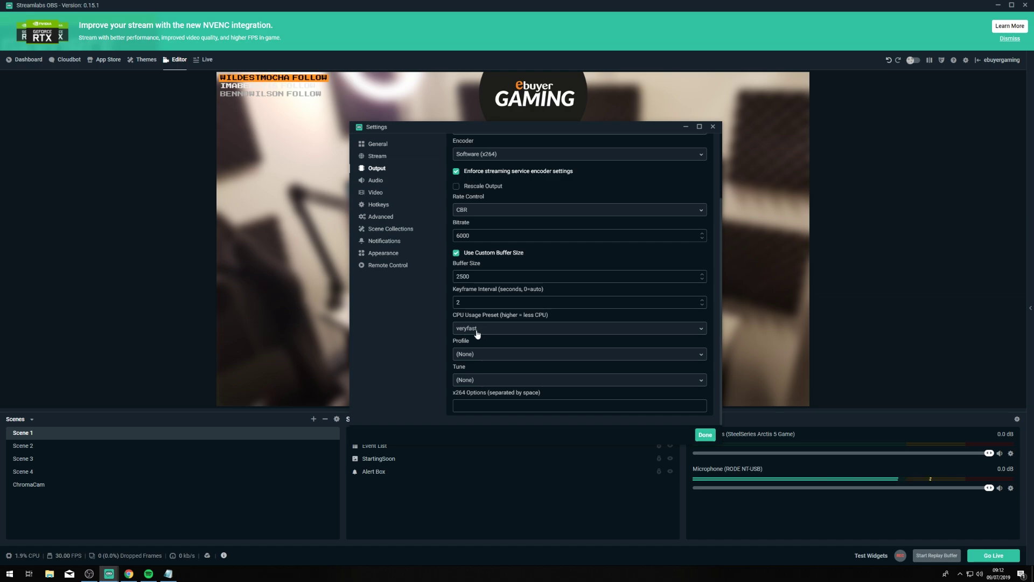
- Look through the available CPU usage presets for the x264 encoder, keeping veryfast selected
click(477, 330)
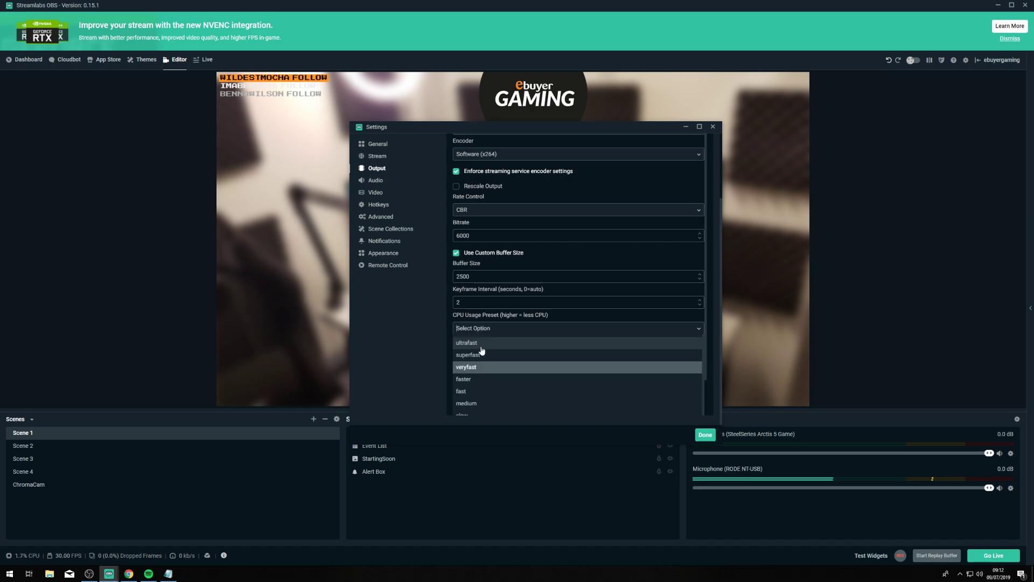
scroll(483, 360, down, 1)
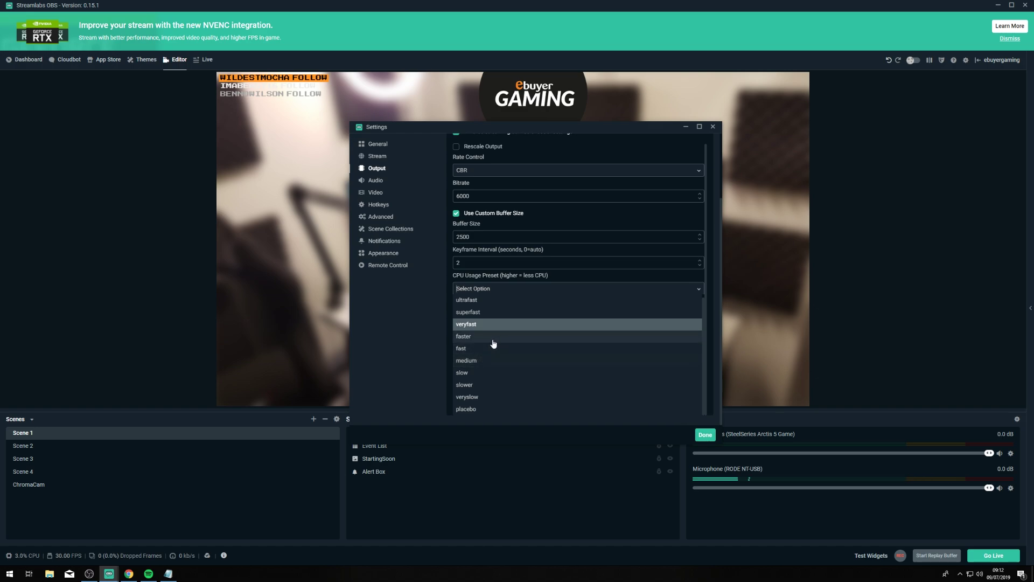
scroll(485, 331, up, 1)
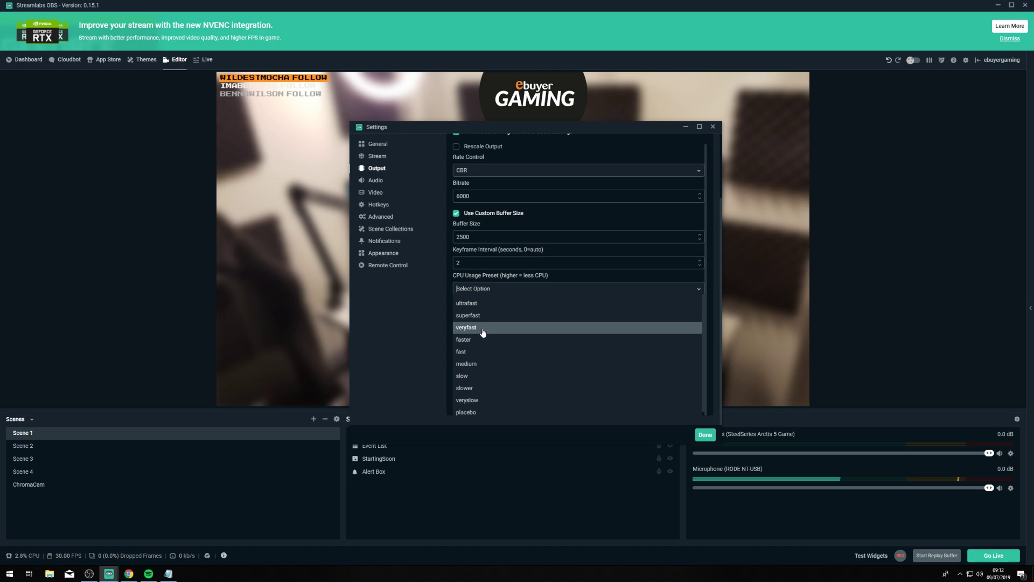
click(483, 329)
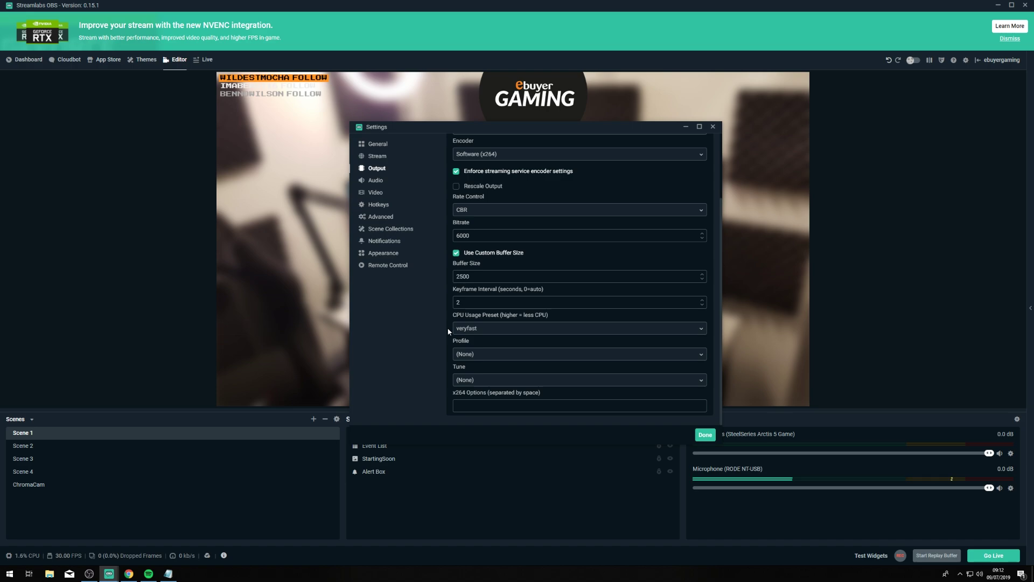
click(485, 329)
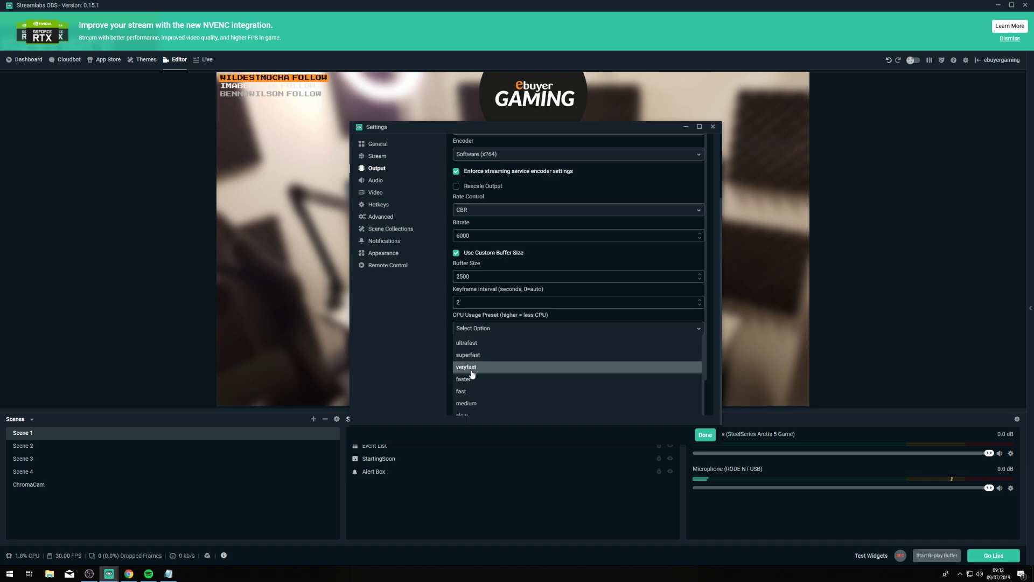
scroll(479, 403, down, 1)
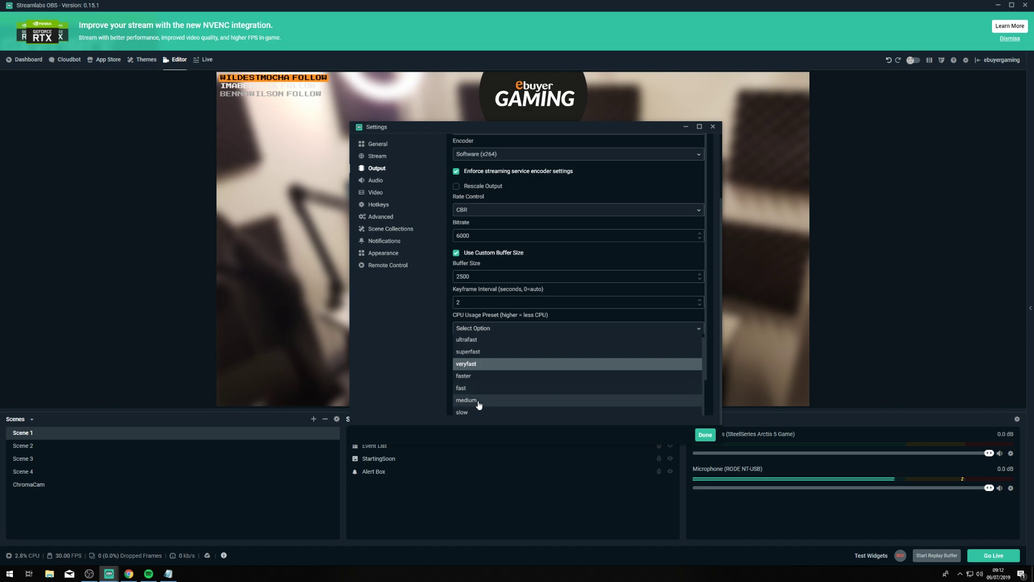
click(458, 364)
- Try the medium CPU usage preset, switch it to veryslow, and save the settings
click(483, 329)
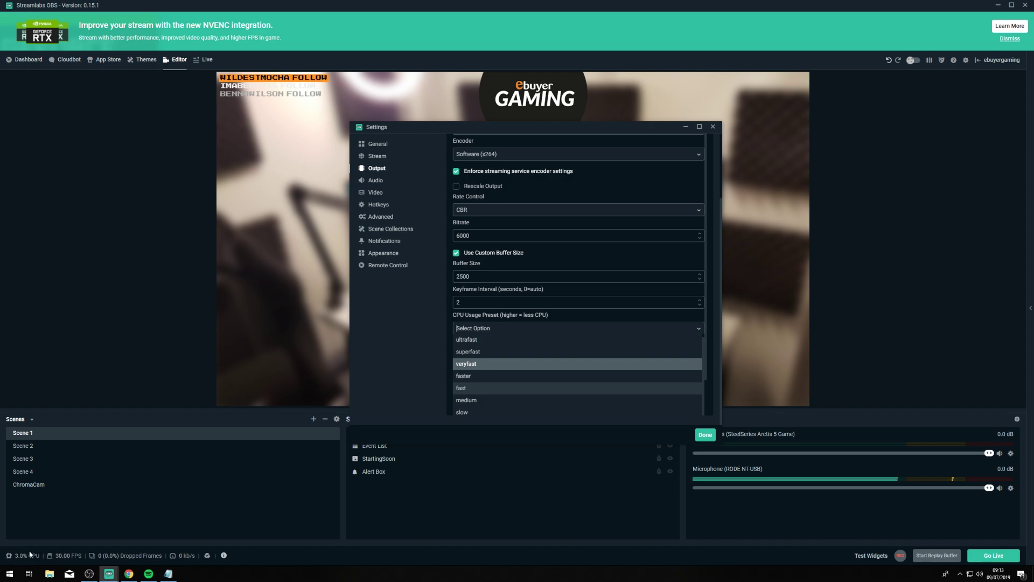
click(472, 401)
click(481, 331)
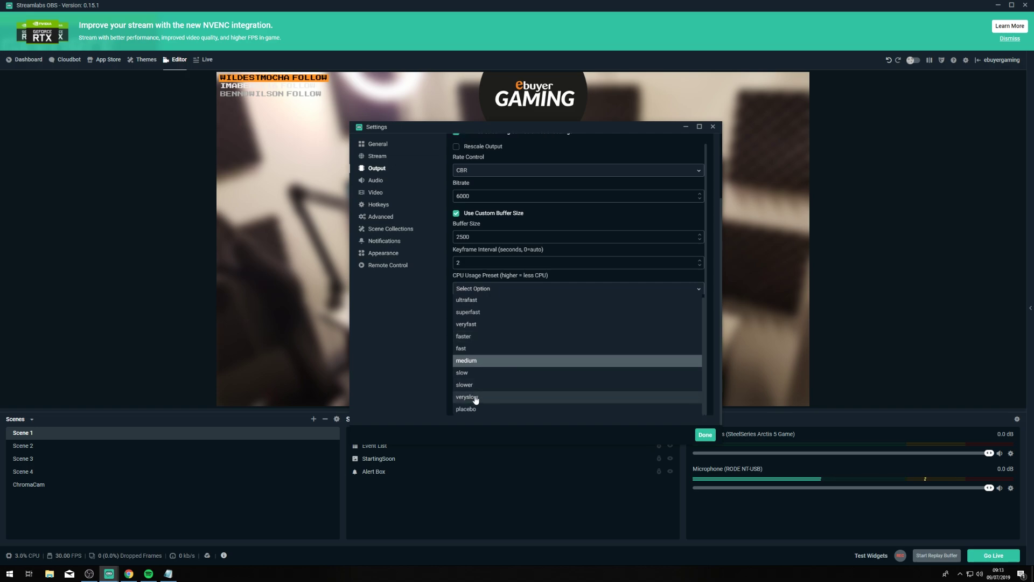
click(473, 403)
click(705, 435)
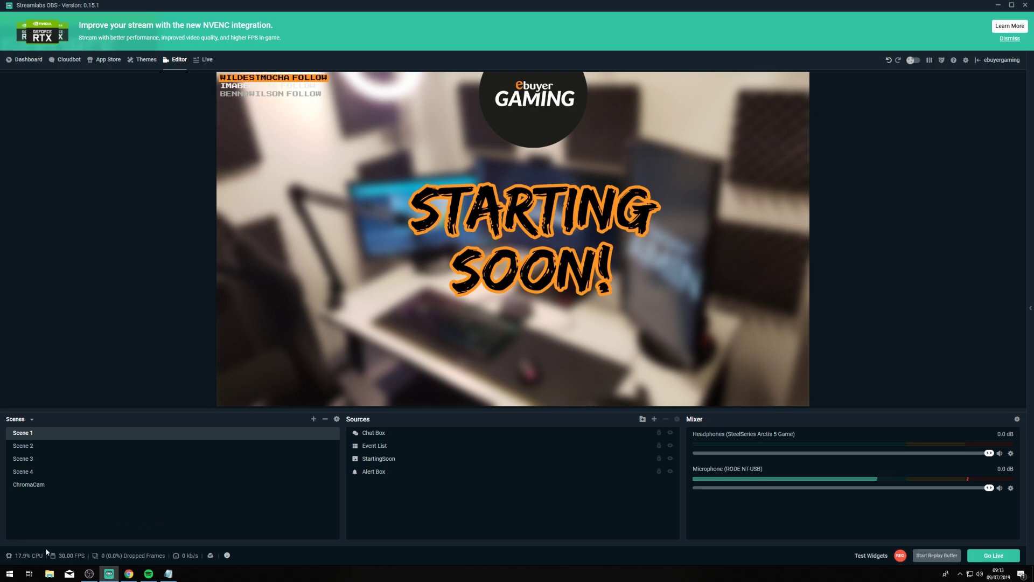
- Switch repeatedly between Scene 1, Scene 2 and Scene 3 while recording to check CPU usage, and stop the recording
click(37, 447)
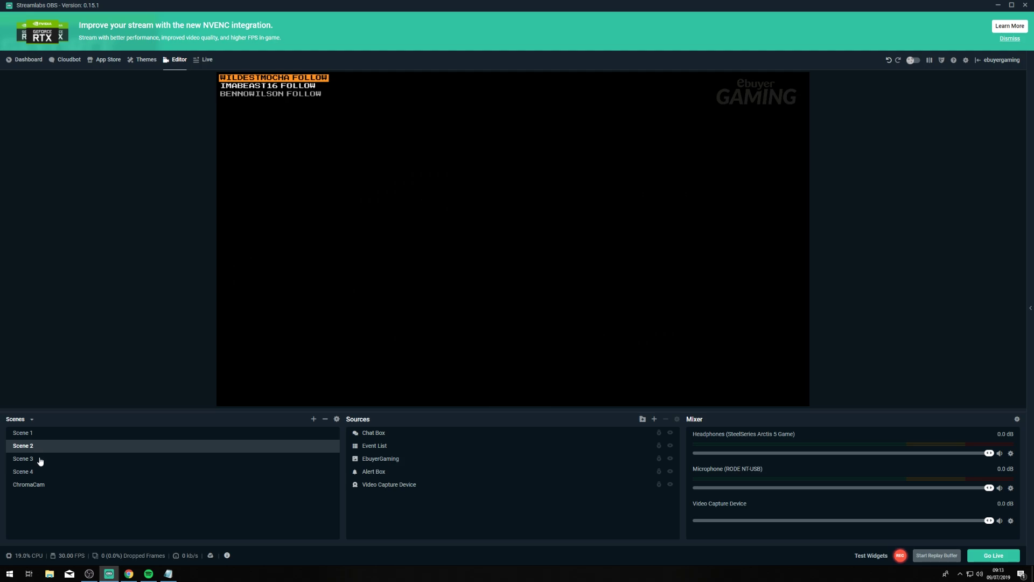
click(40, 462)
click(41, 447)
click(43, 438)
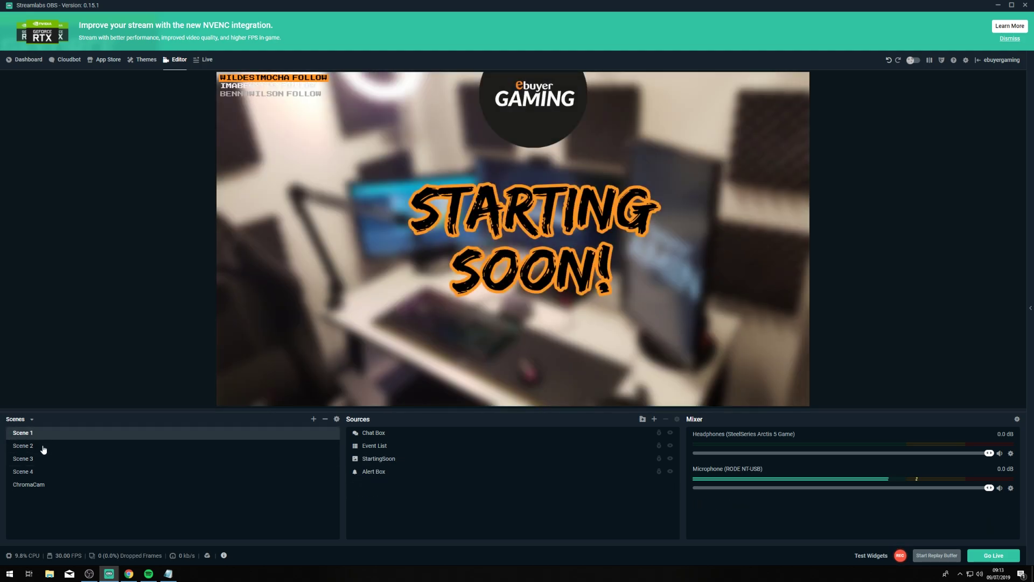
click(43, 441)
click(44, 437)
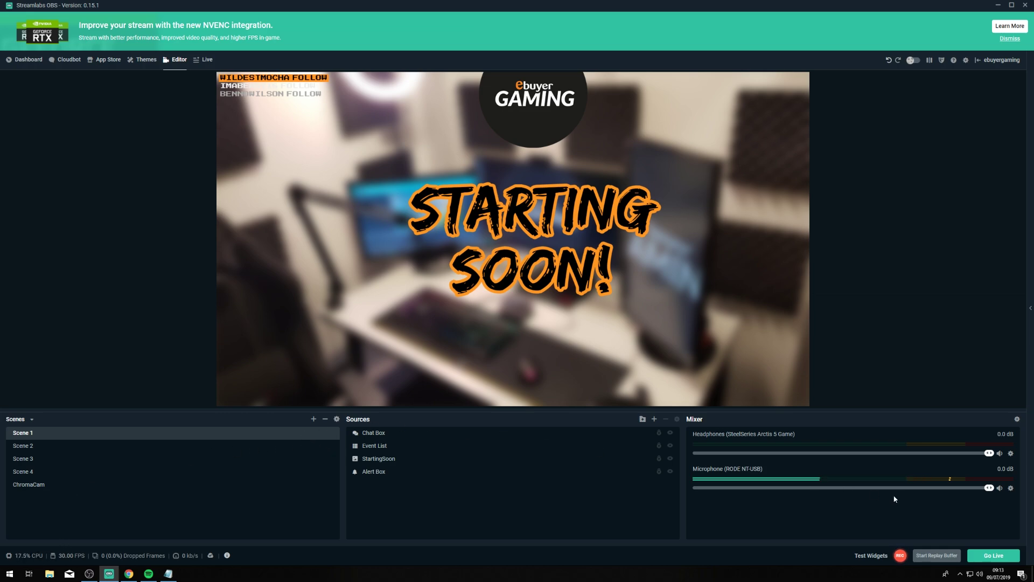
click(901, 556)
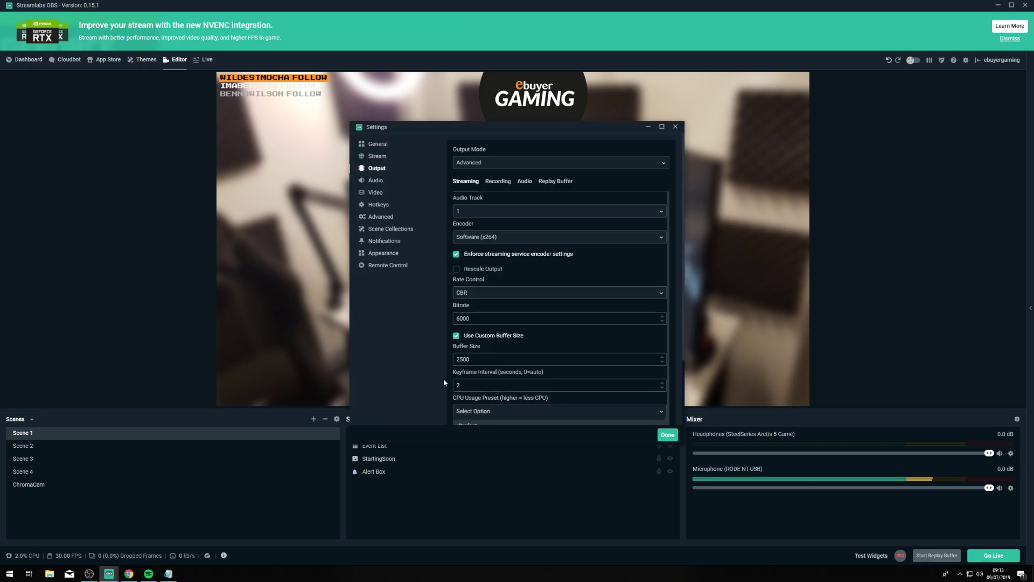
- Set the CPU usage preset to veryfast in the output settings and save
click(456, 411)
scroll(454, 394, down, 2)
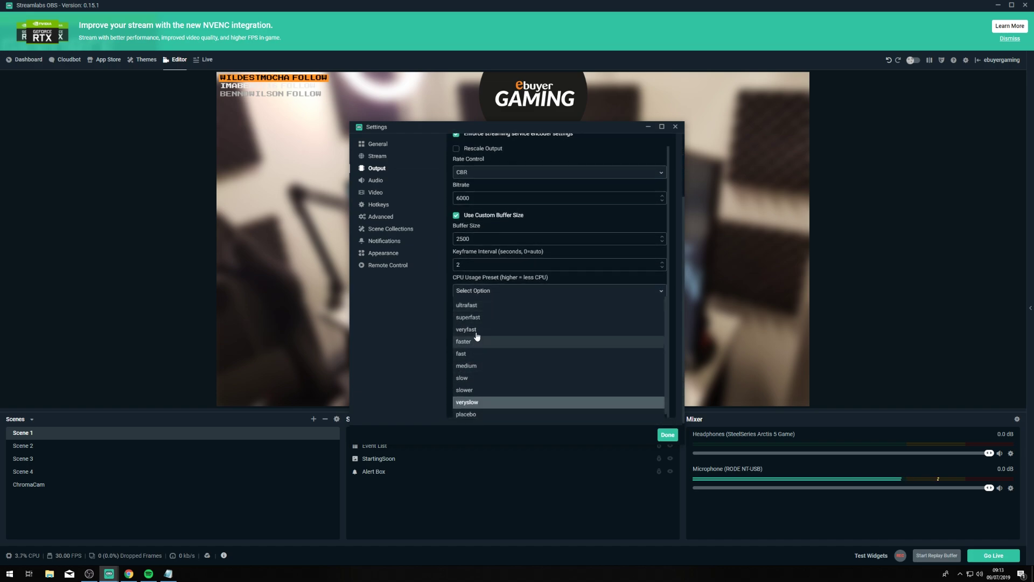
click(478, 337)
click(667, 434)
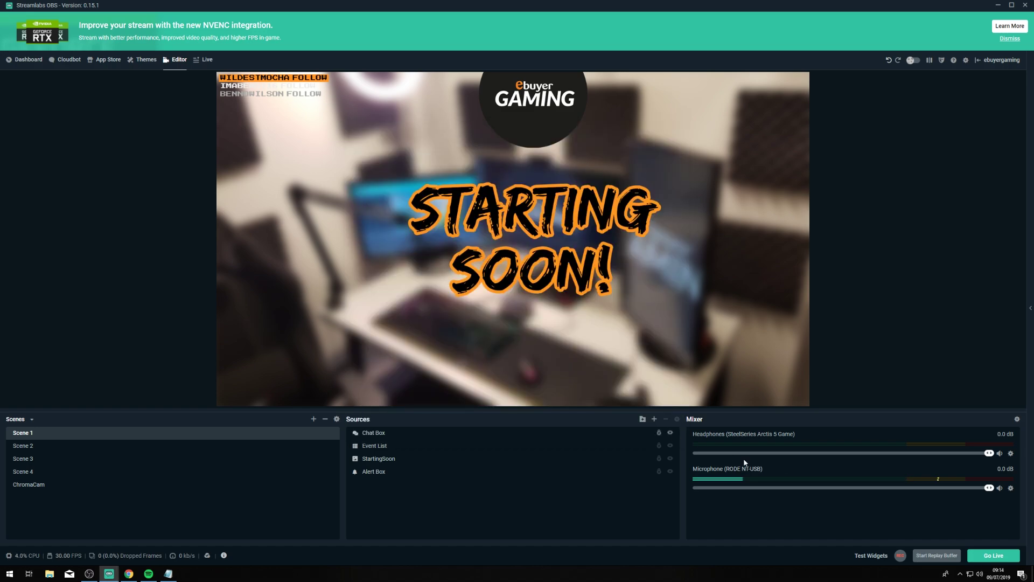
- Start a recording and switch repeatedly between Scene 1, Scene 2 and Scene 3 to check CPU usage with the veryfast preset
click(901, 556)
click(38, 450)
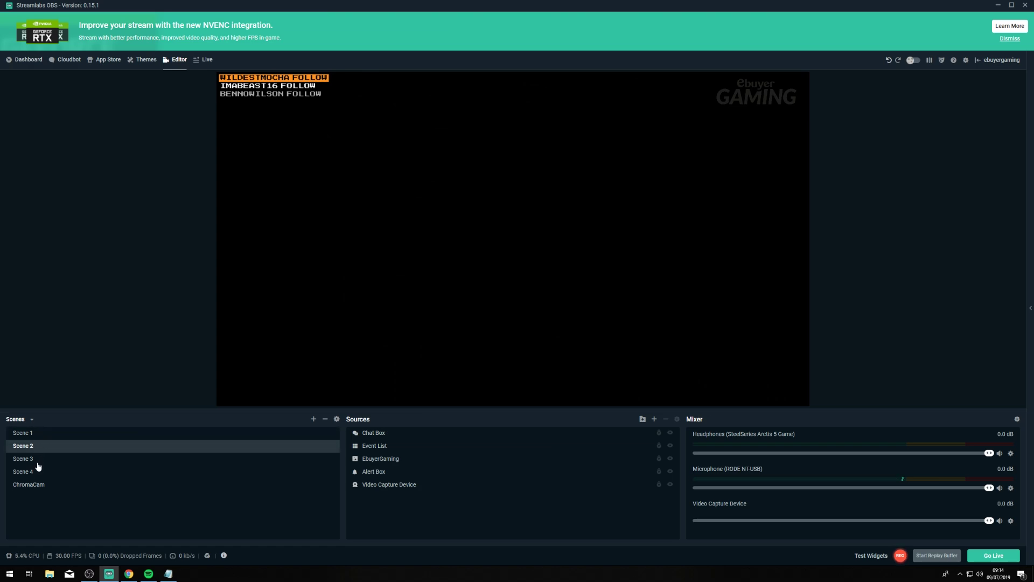
click(38, 462)
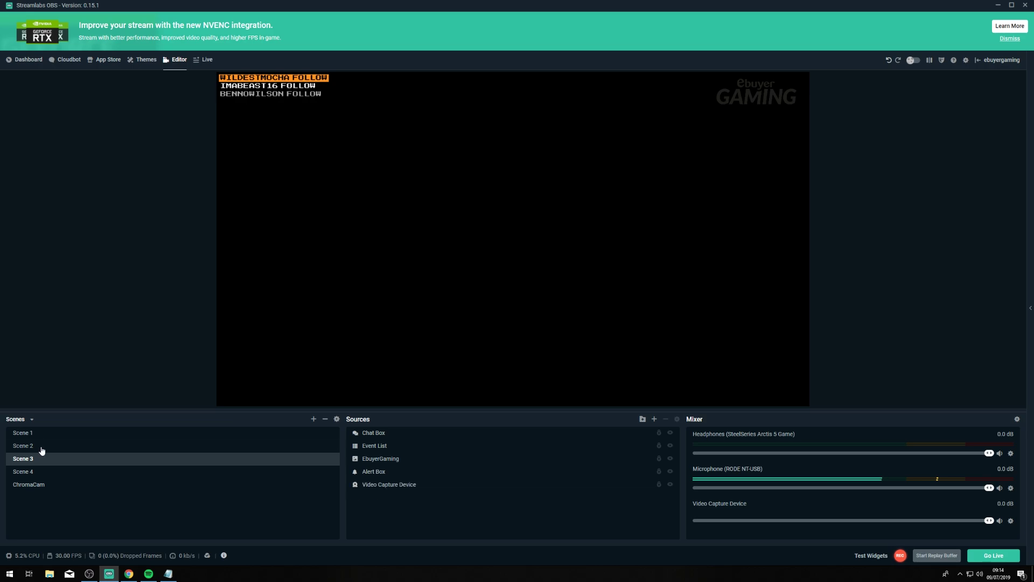
click(41, 447)
click(41, 437)
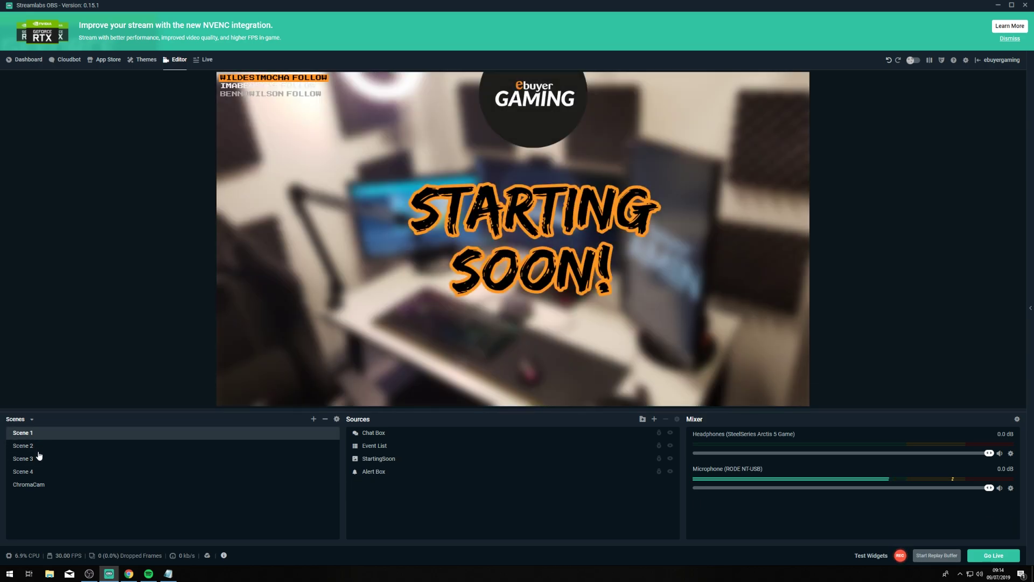
click(42, 447)
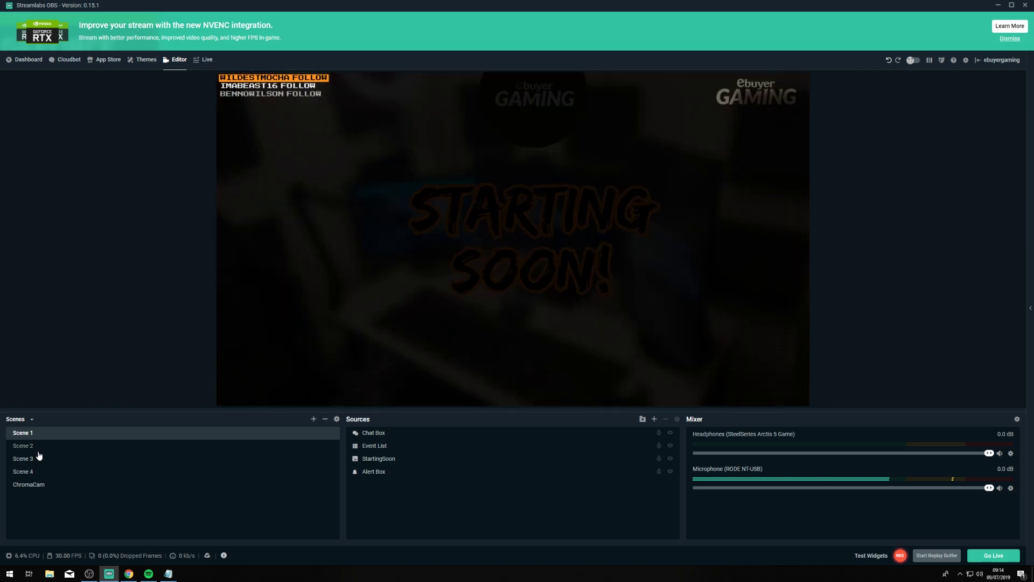
click(43, 438)
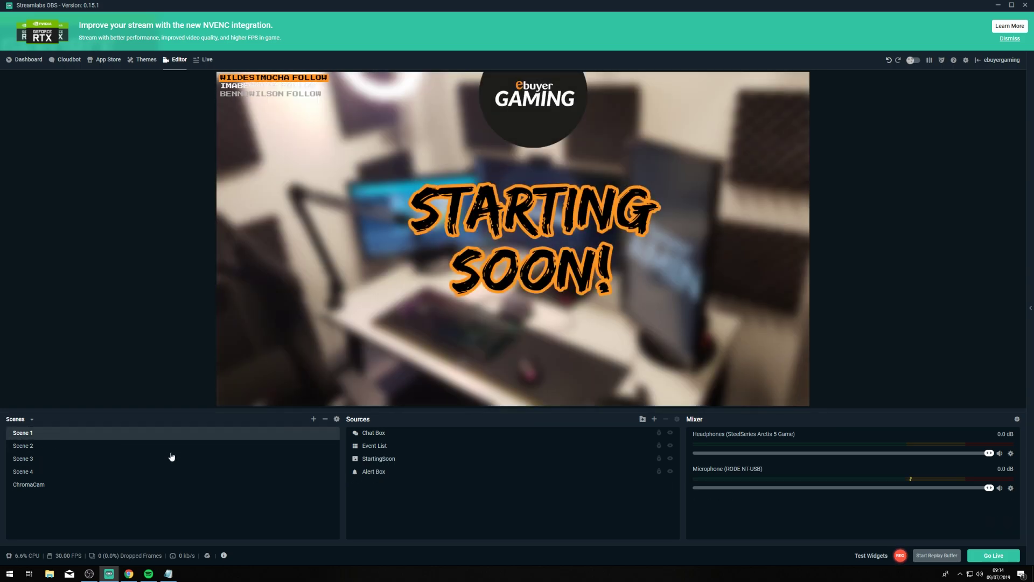
click(41, 448)
click(41, 459)
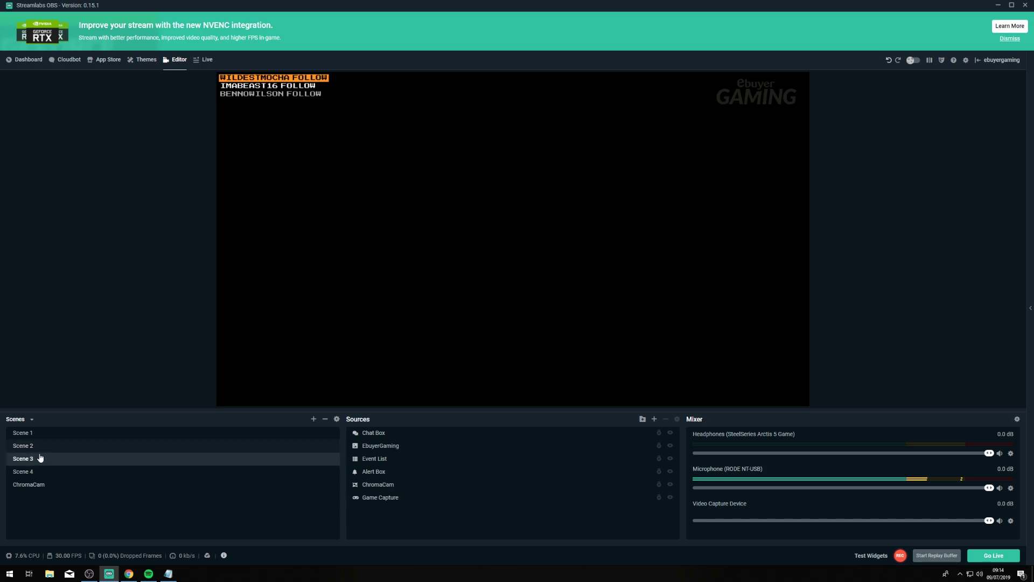
click(43, 437)
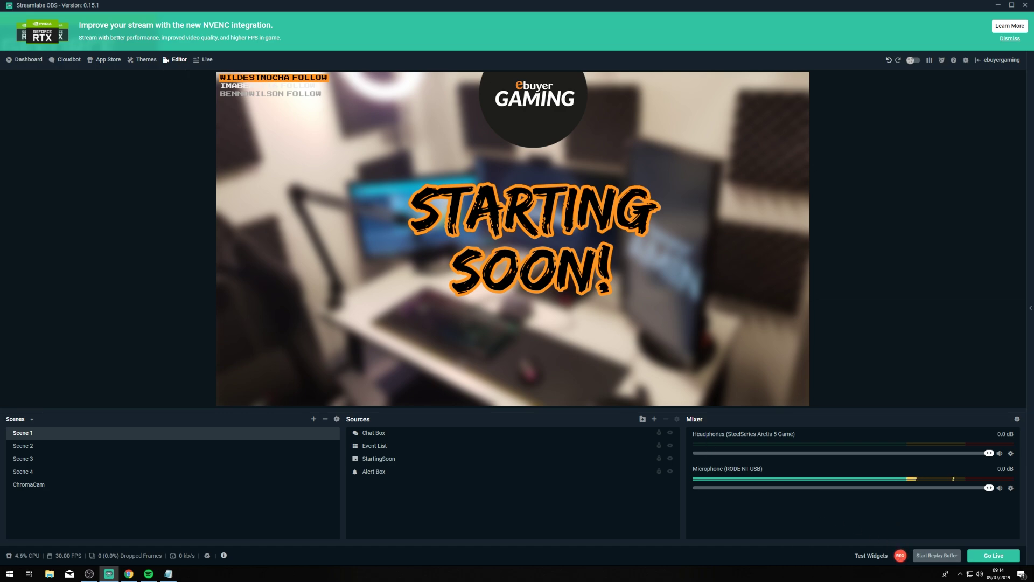
- Review the video settings and the x264 CPU usage presets in the output settings, keeping veryfast selected
click(966, 60)
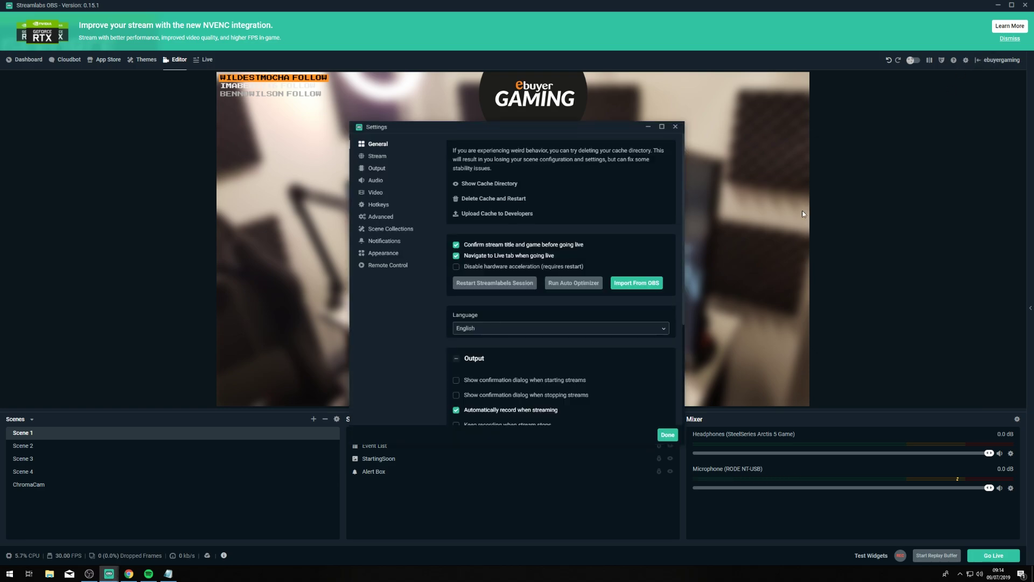
click(376, 193)
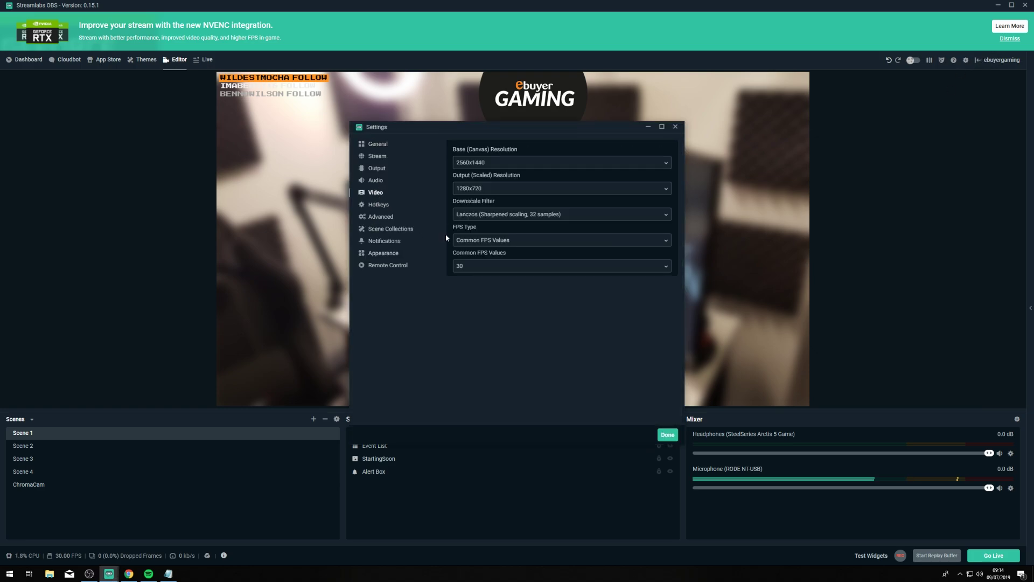
click(377, 169)
scroll(478, 323, down, 3)
click(479, 328)
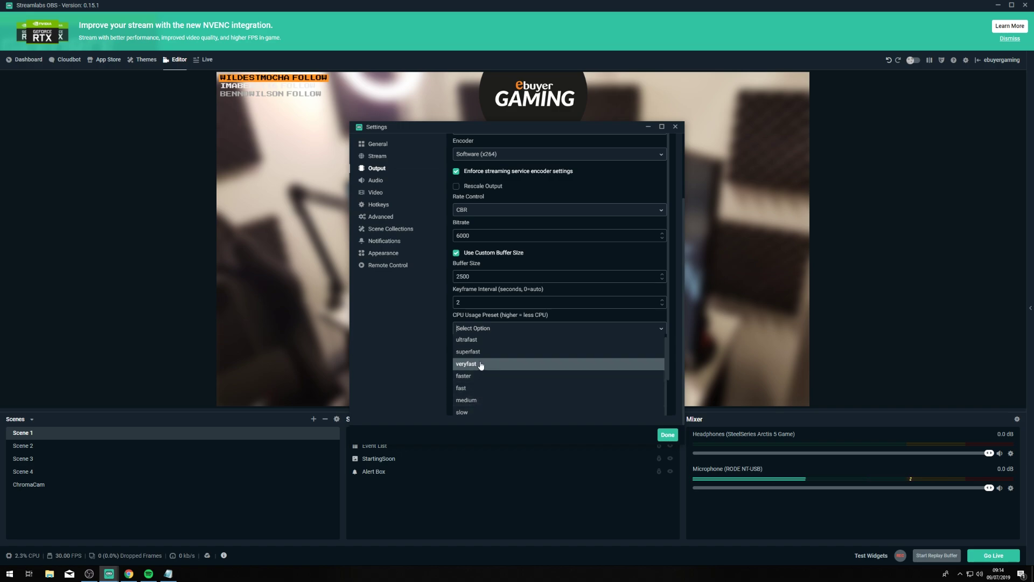
click(467, 364)
- Switch the streaming encoder to Hardware (NVENC) (new), with a bitrate of 6000 and a keyframe interval of 2 seconds
scroll(515, 191, up, 2)
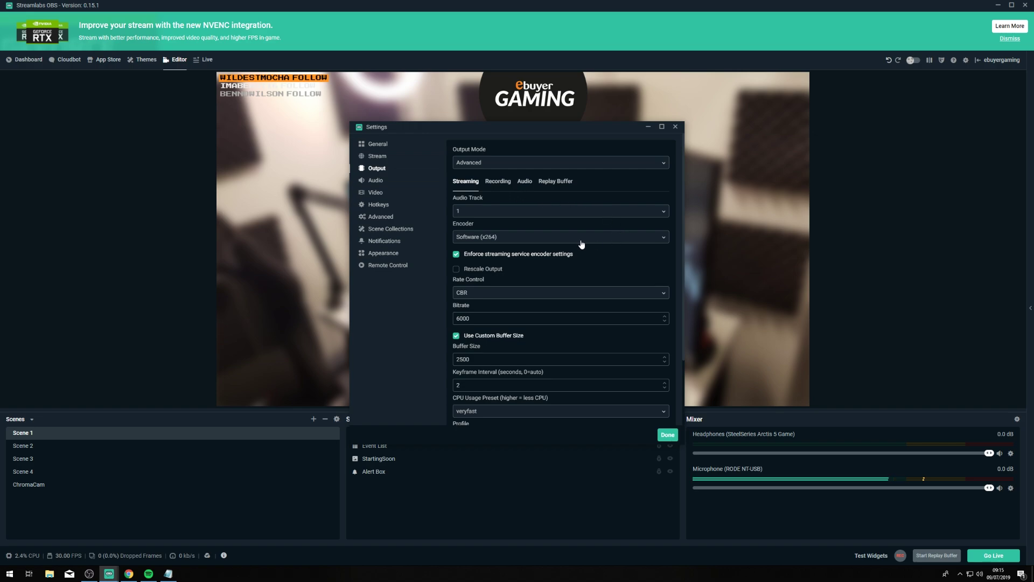
click(511, 238)
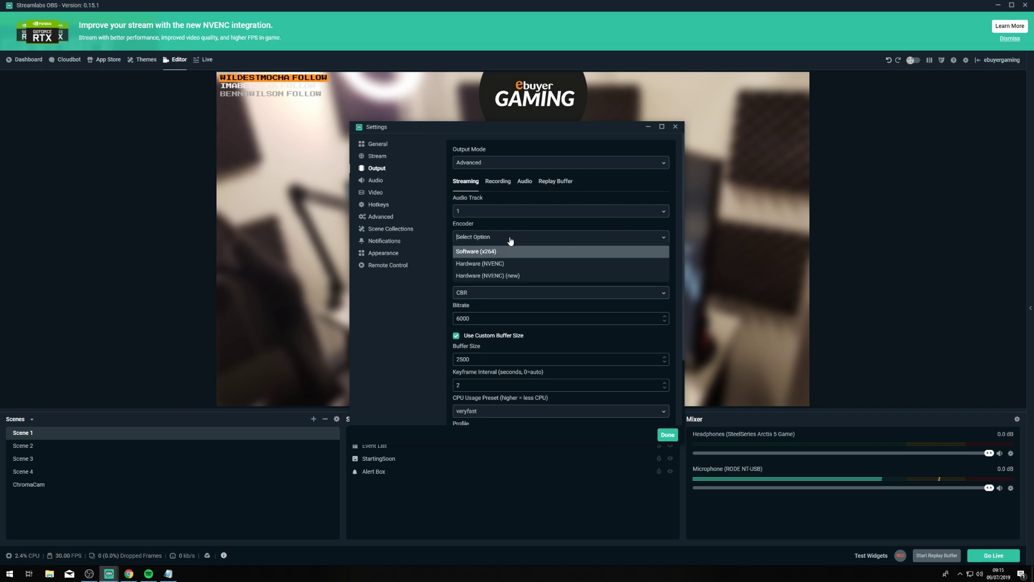
click(502, 275)
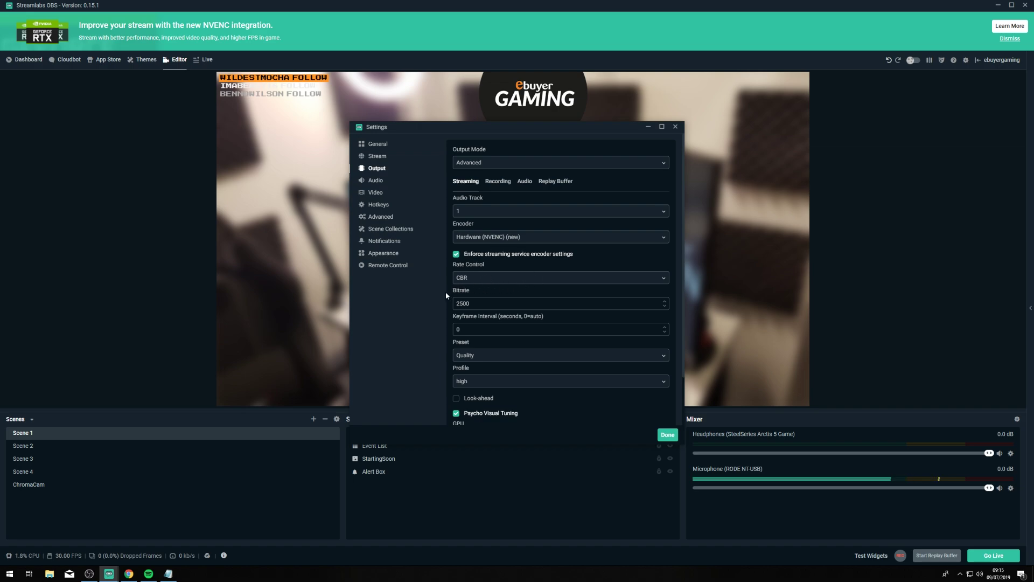
double_click(476, 303)
text(6000)
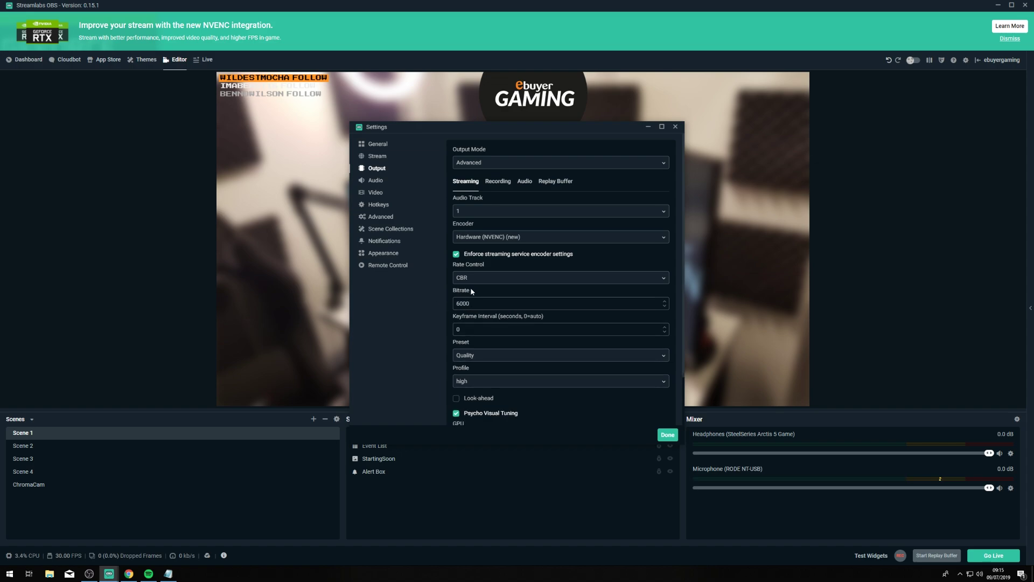
key(Tab)
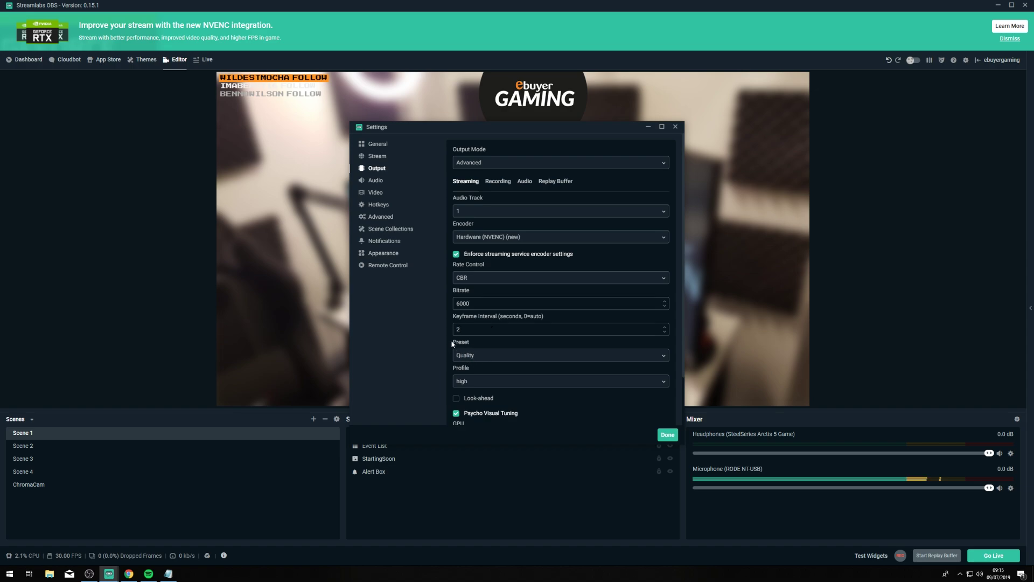
- Try the Max Quality and Max Performance presets for the NVENC encoder, and settle on Max Quality
scroll(451, 340, down, 1)
scroll(451, 322, down, 1)
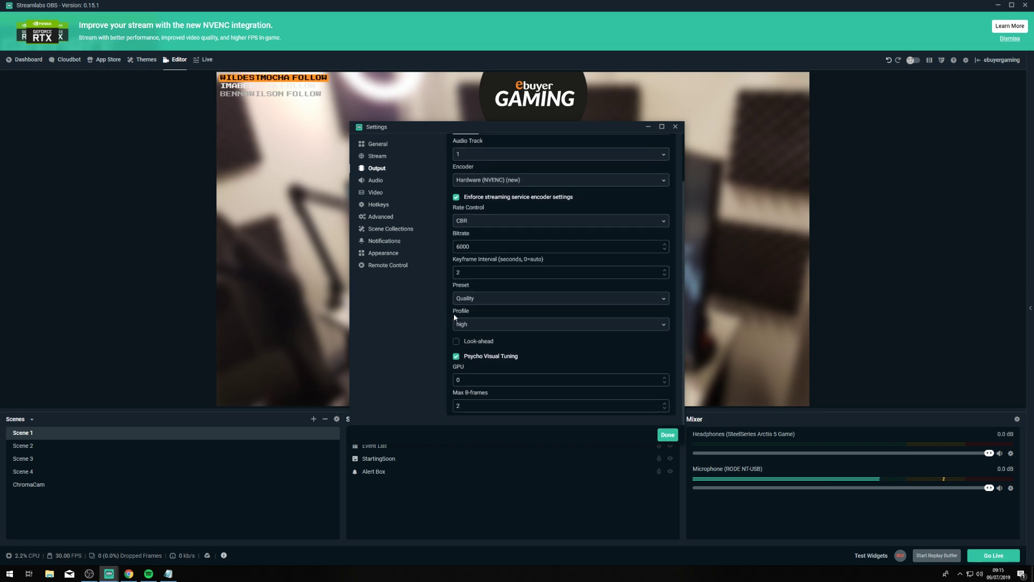
click(480, 299)
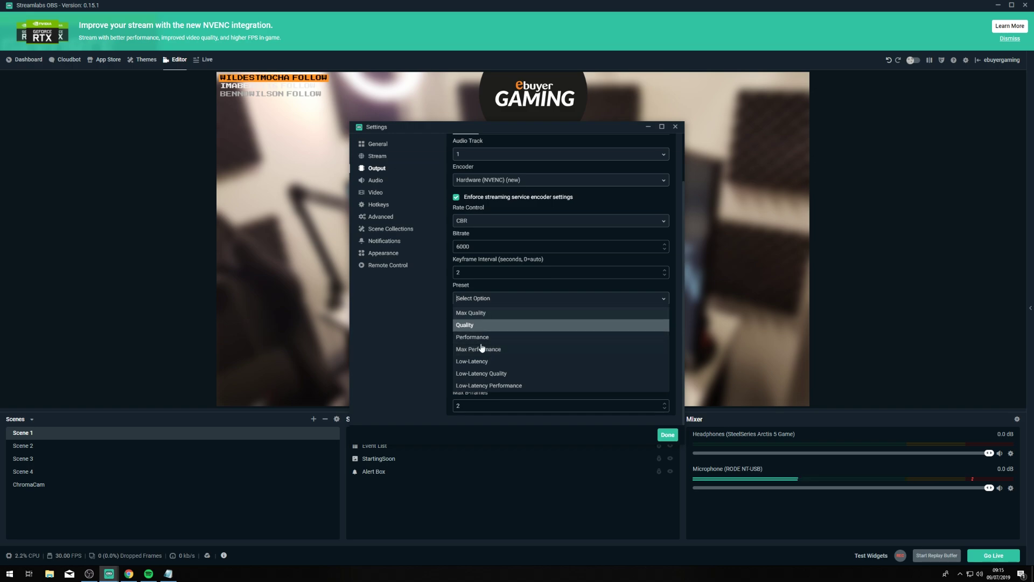
click(485, 314)
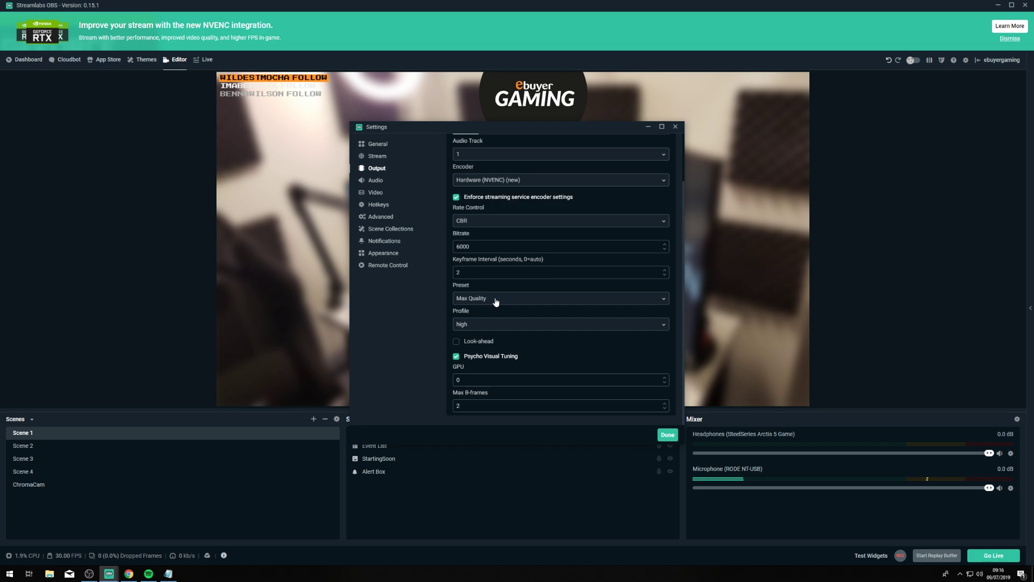
click(490, 301)
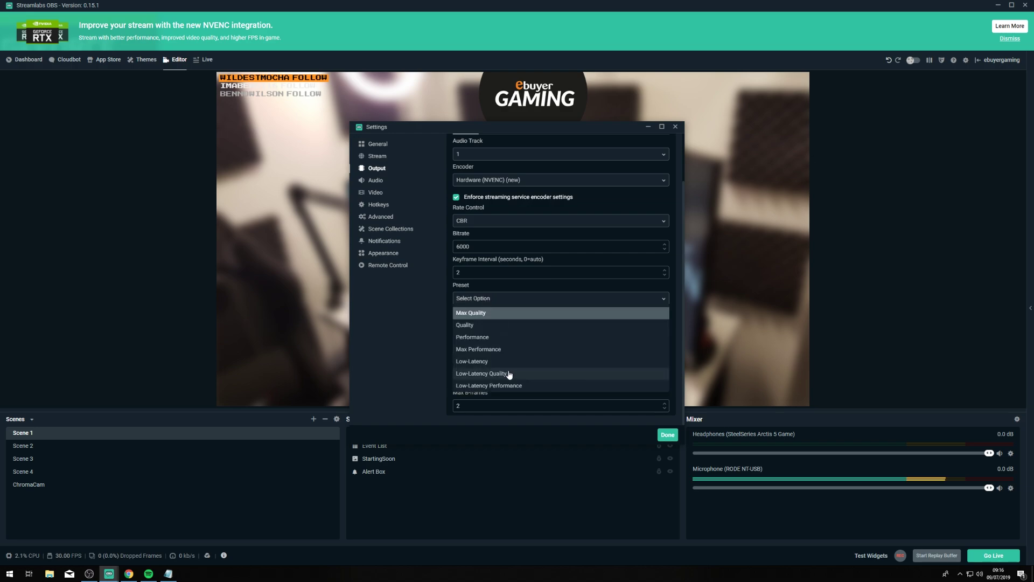
click(497, 350)
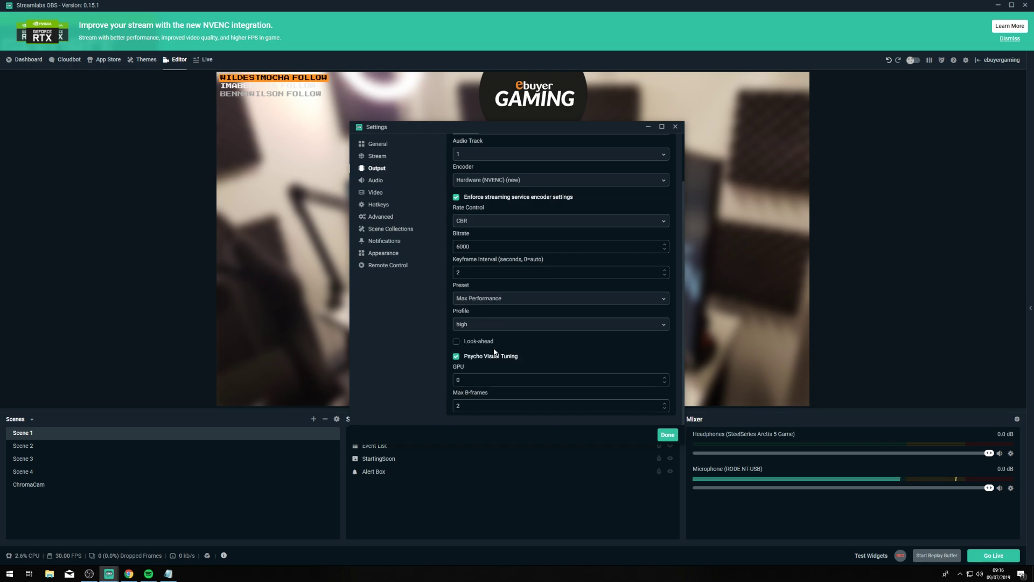
click(482, 303)
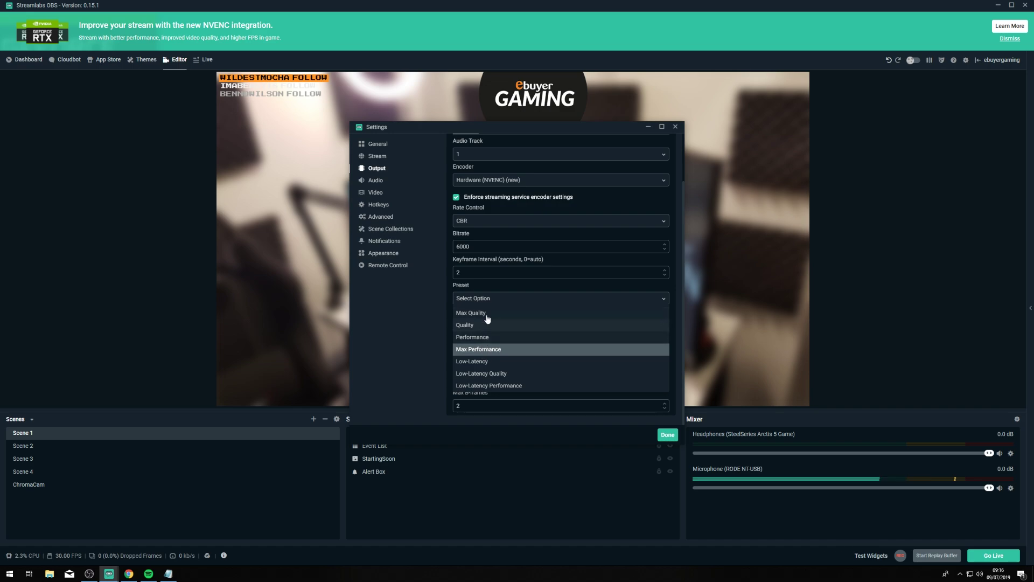
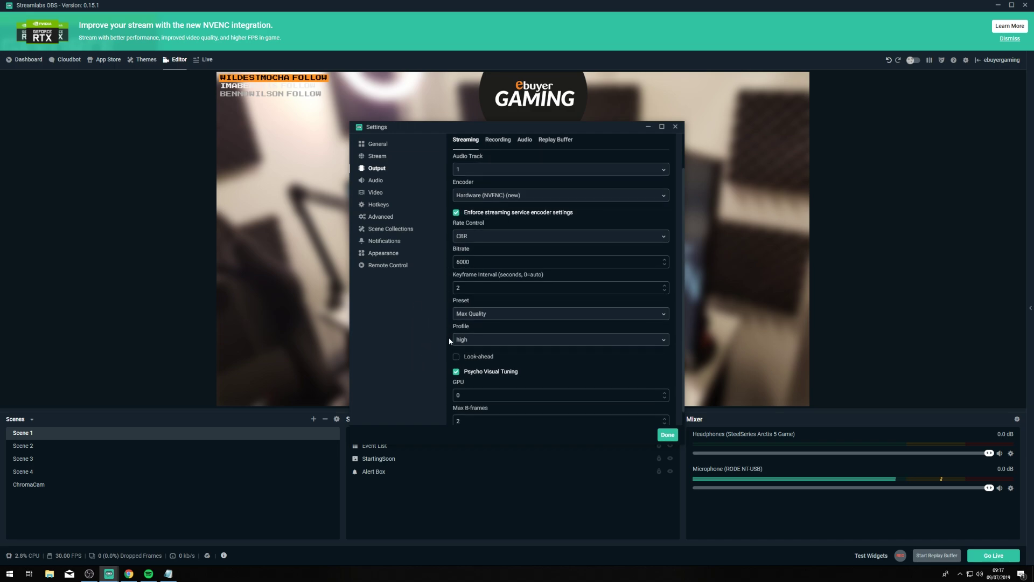
- Examine the Max B-frames setting and compare the recording output settings with the streaming encoder settings
scroll(450, 340, down, 1)
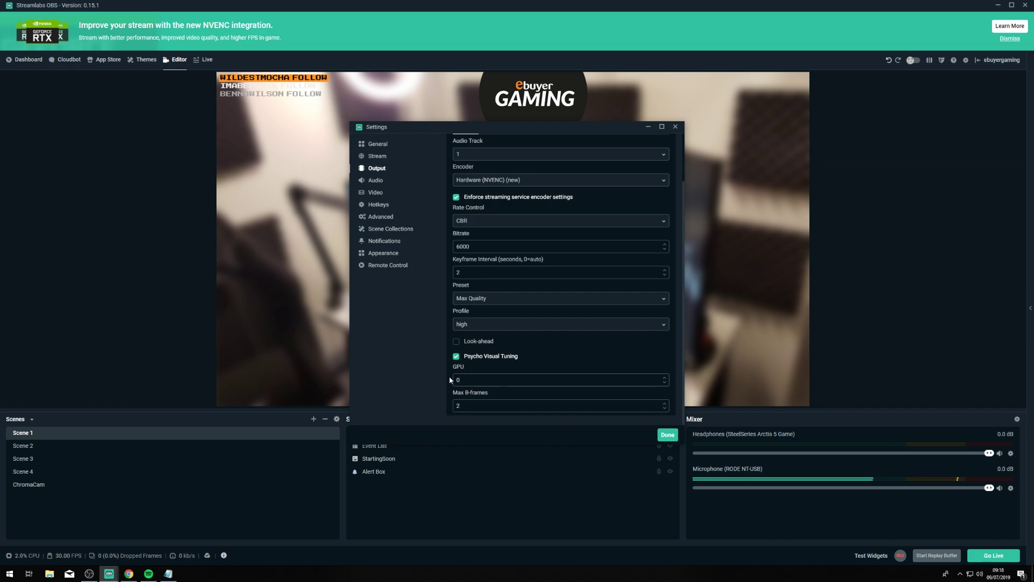
click(471, 405)
scroll(449, 376, up, 2)
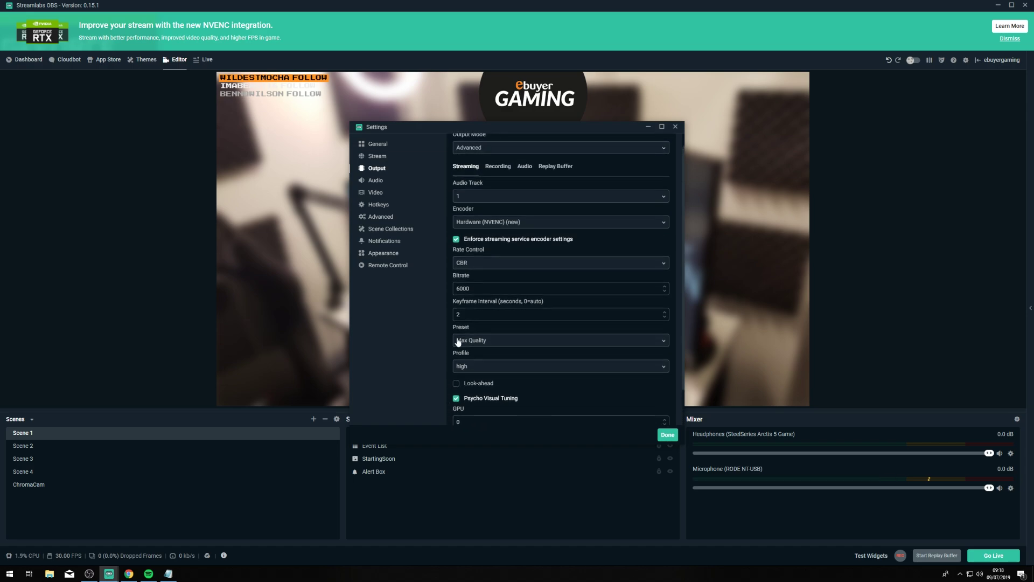
click(498, 182)
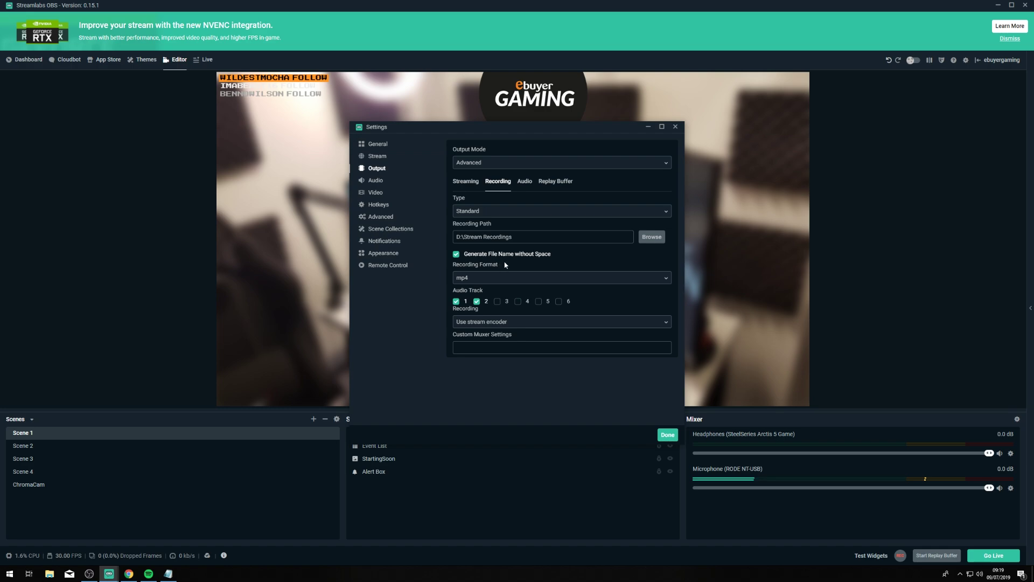
click(466, 185)
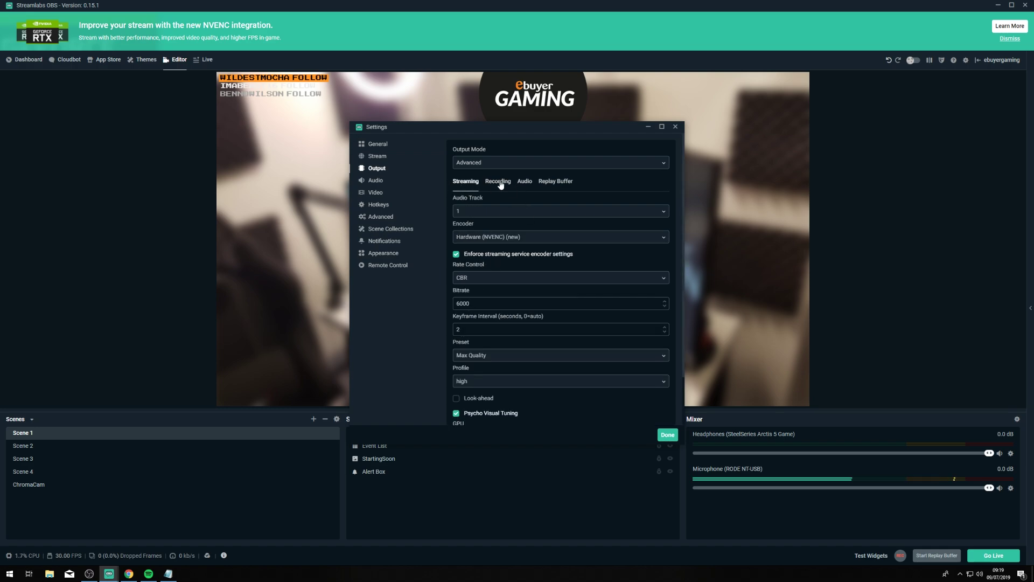
click(497, 182)
click(466, 181)
scroll(449, 313, down, 3)
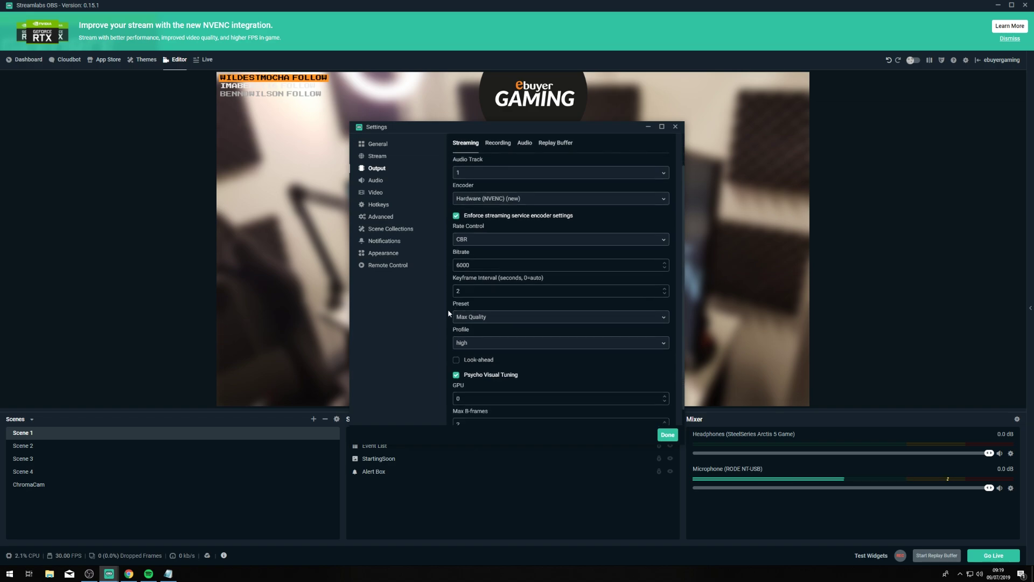
scroll(449, 313, up, 3)
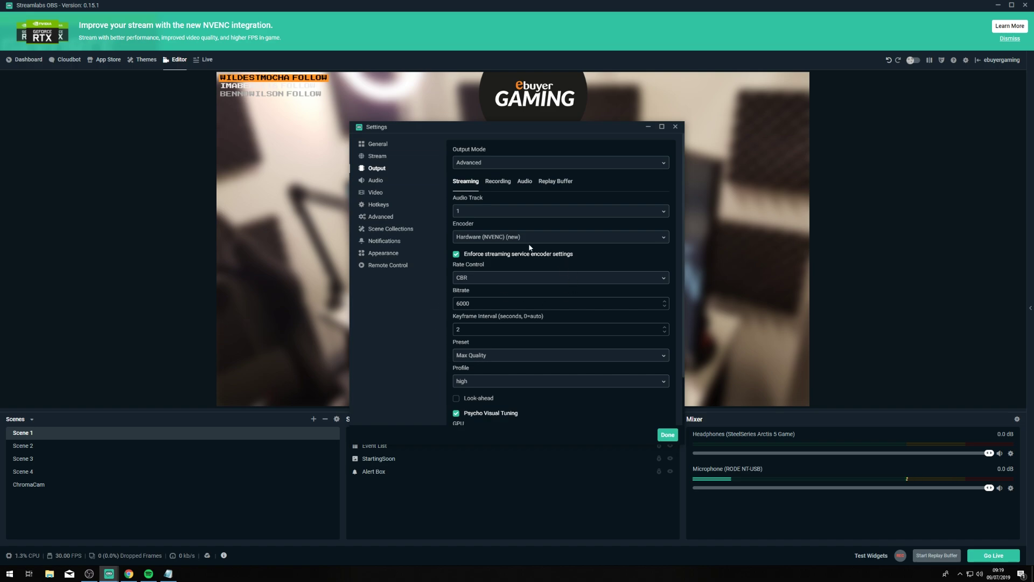
- Check the streaming encoder choices, keeping Hardware (NVENC) (new), and review the encoder's remaining settings
click(488, 239)
click(493, 276)
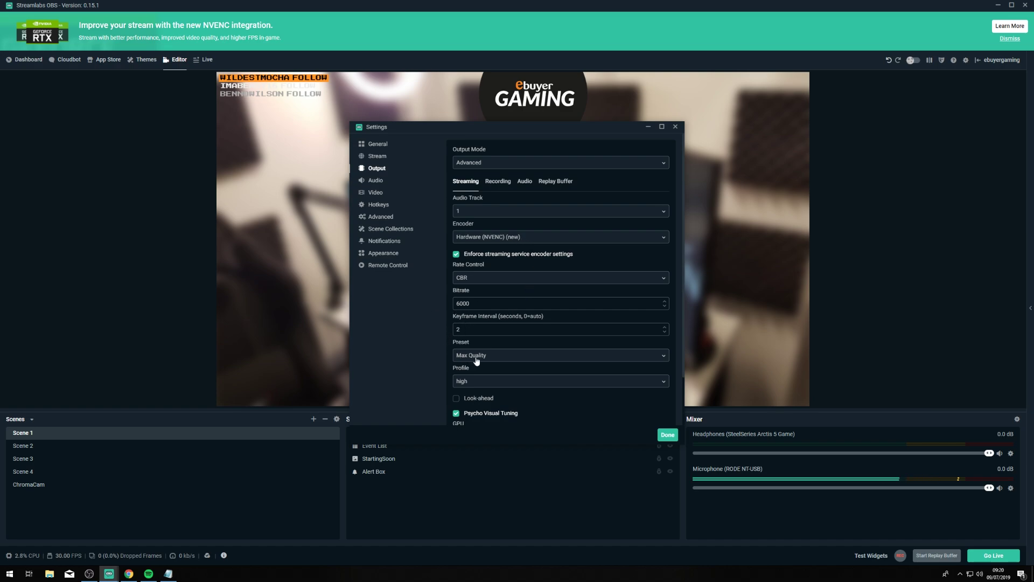
scroll(447, 335, down, 2)
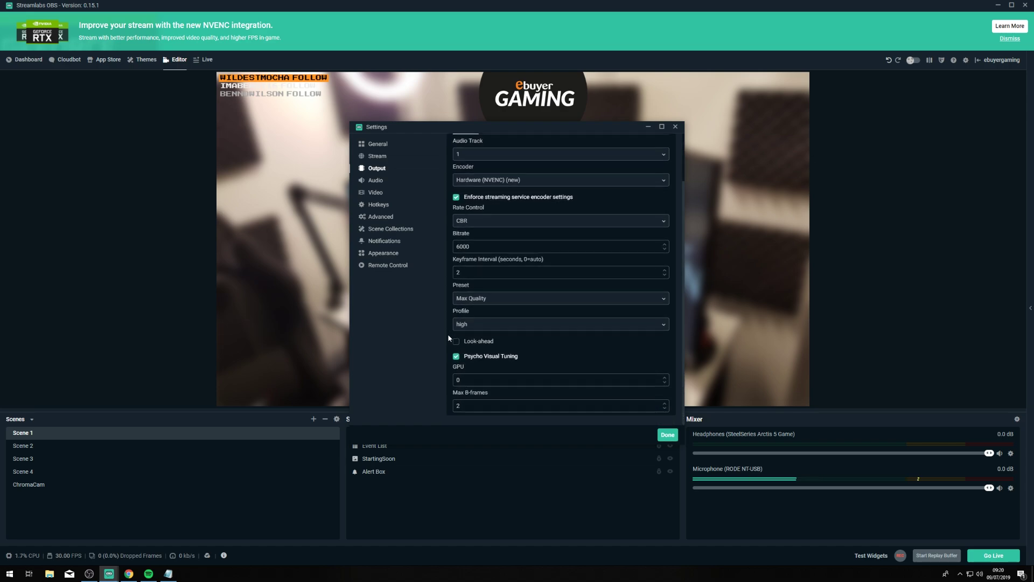
scroll(445, 322, up, 2)
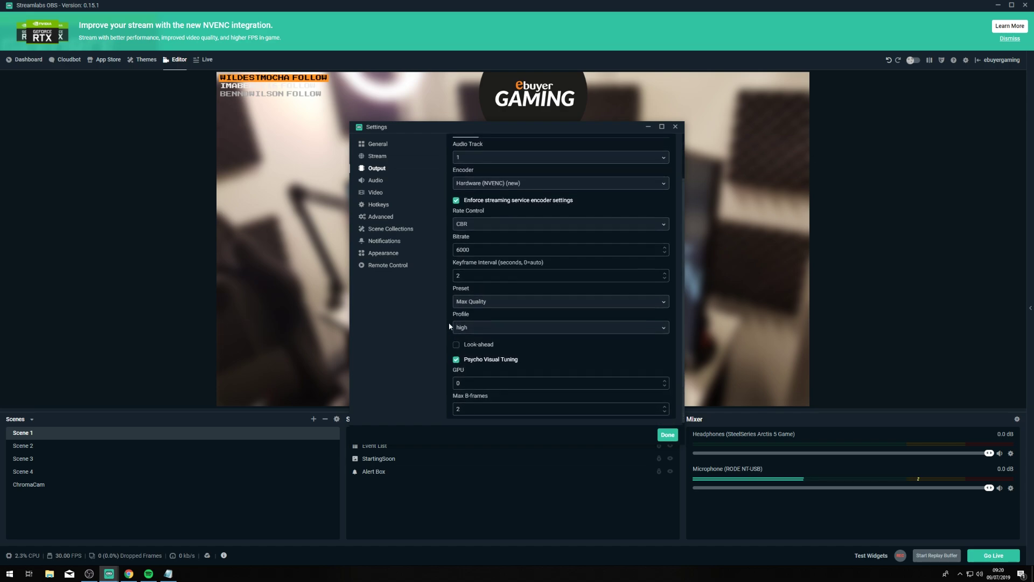
- In the video settings, choose 1280x720 as the output resolution and Lanczos (Sharpened scaling, 32 samples) as the downscale filter
click(376, 193)
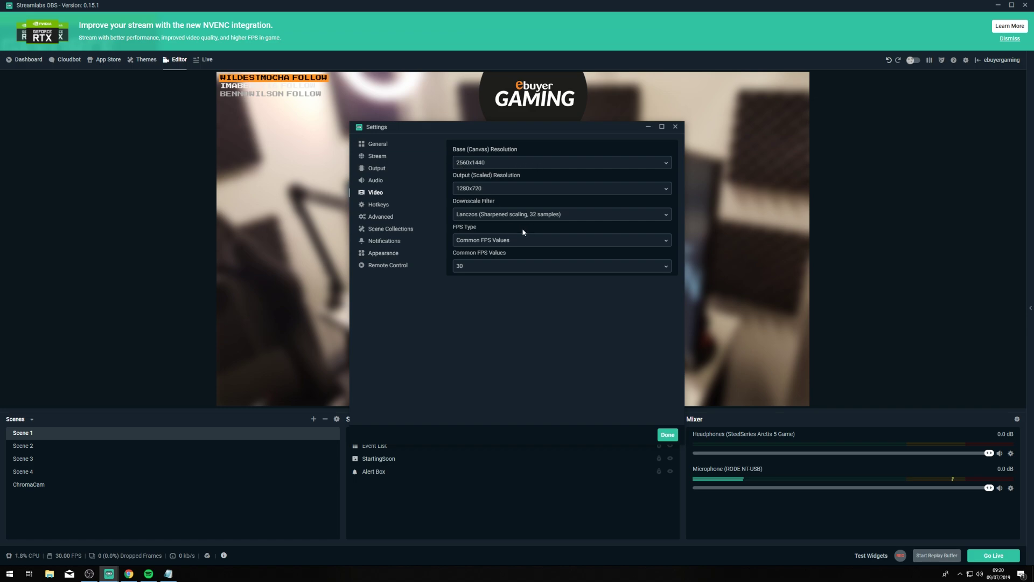
click(492, 194)
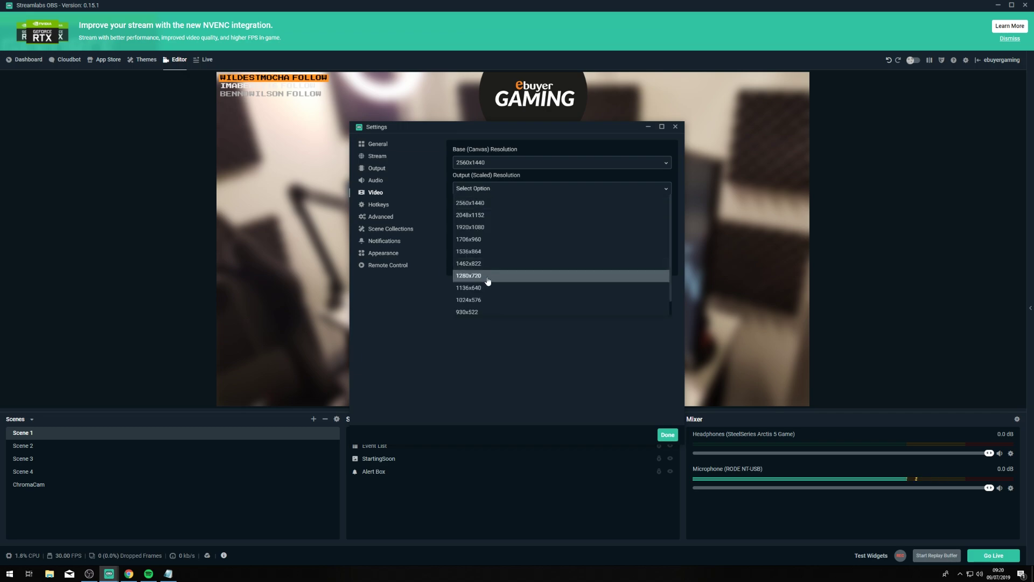
click(485, 275)
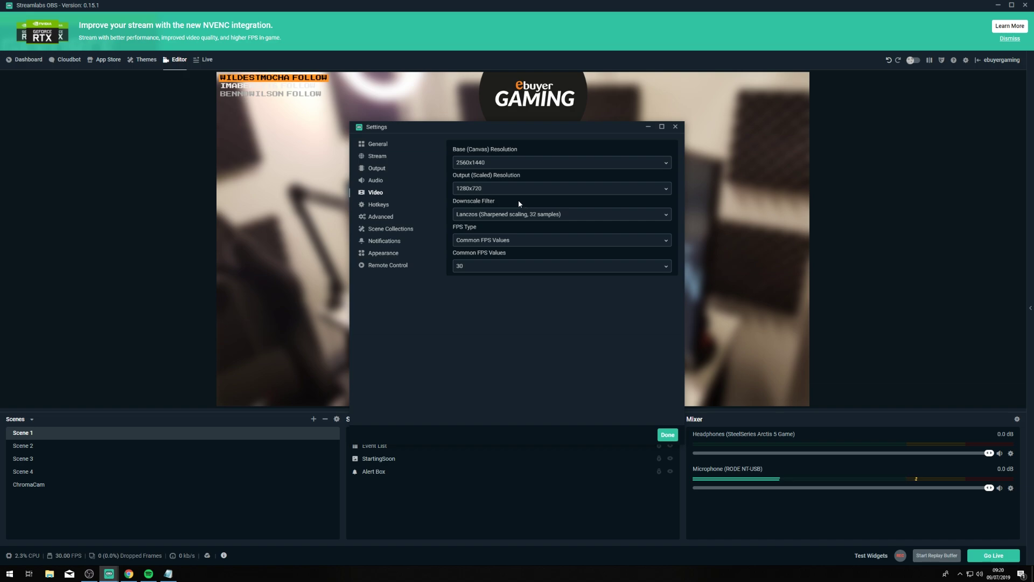
click(468, 190)
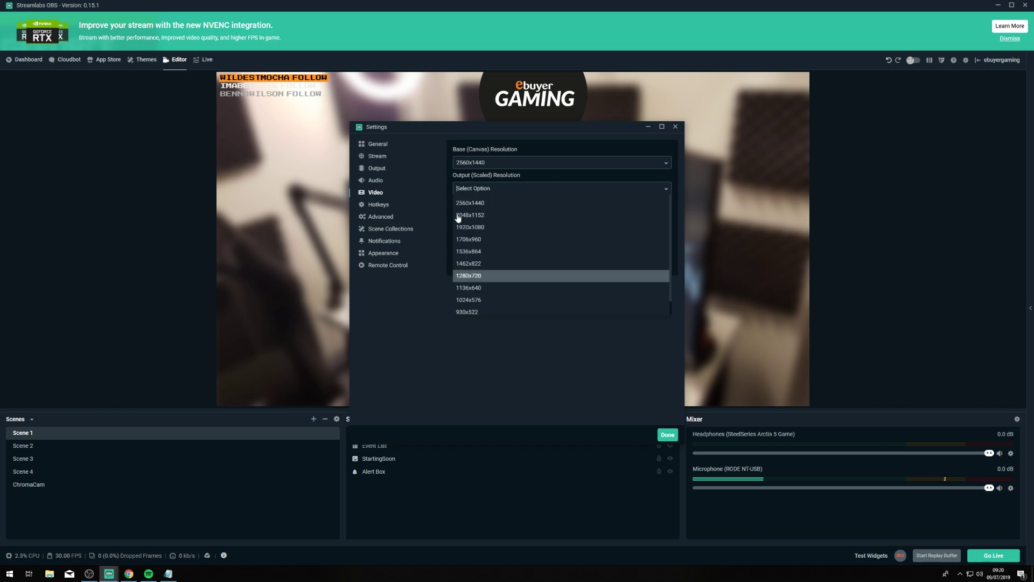
click(483, 275)
click(485, 190)
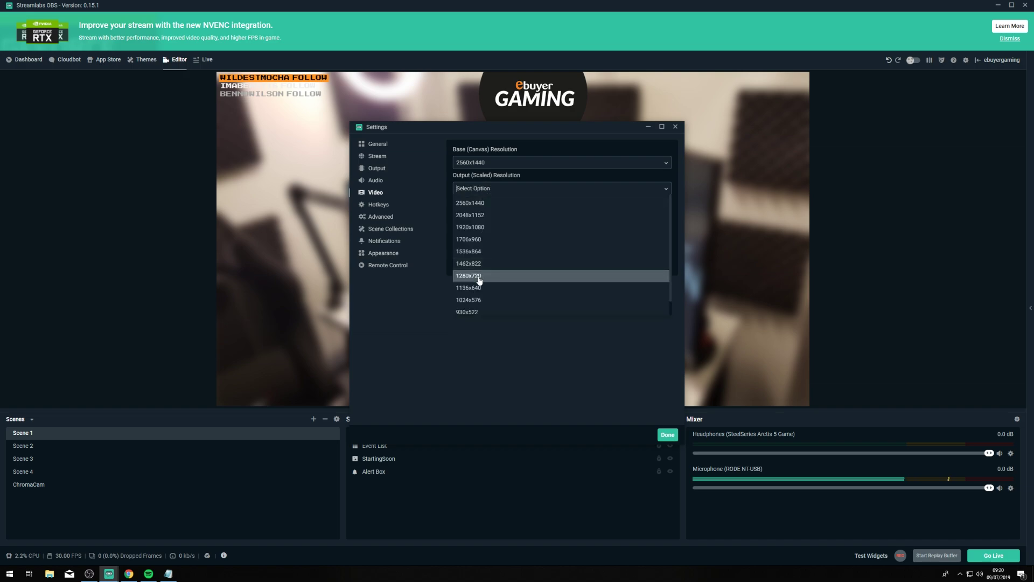
click(485, 187)
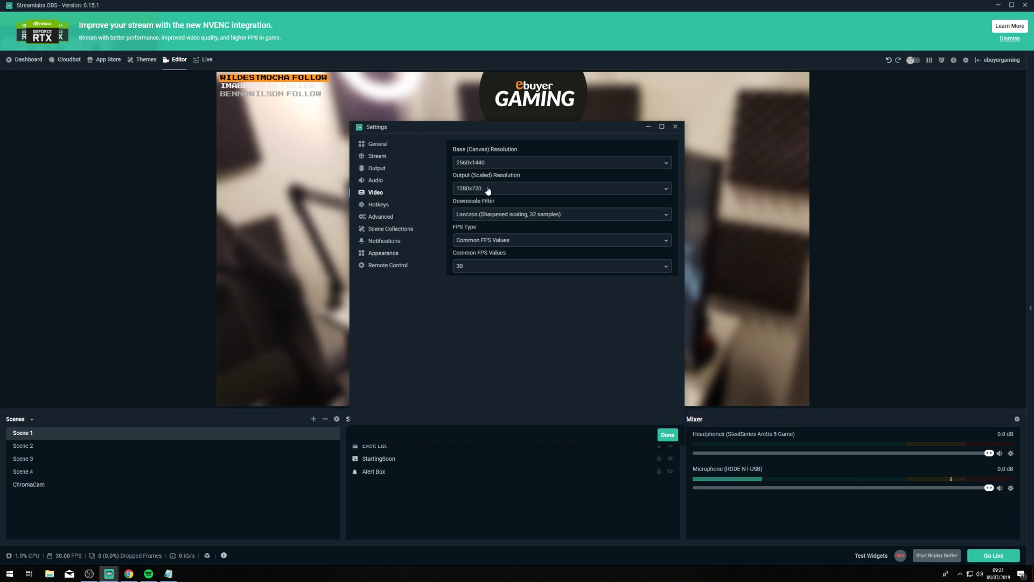
click(495, 214)
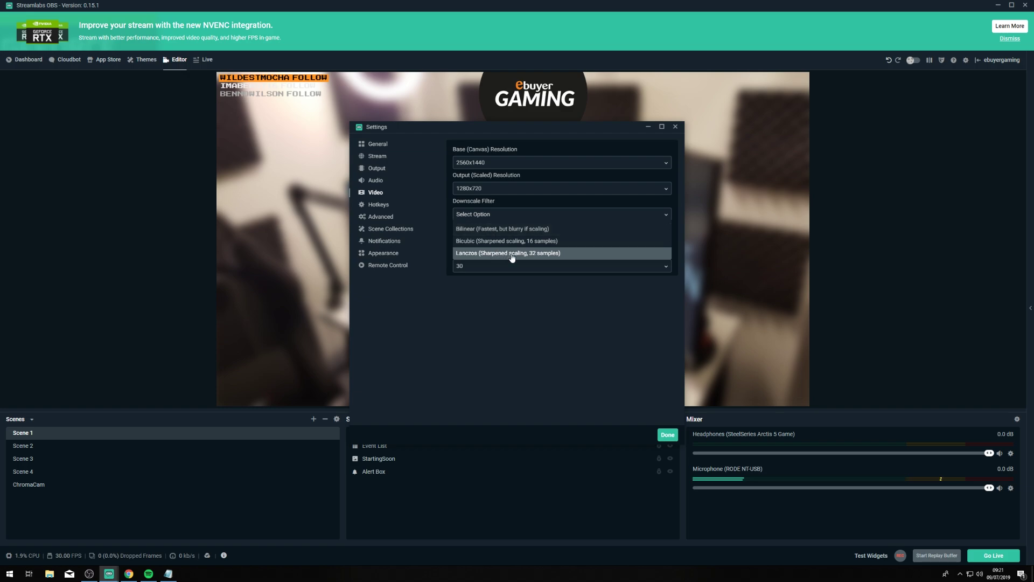
click(504, 253)
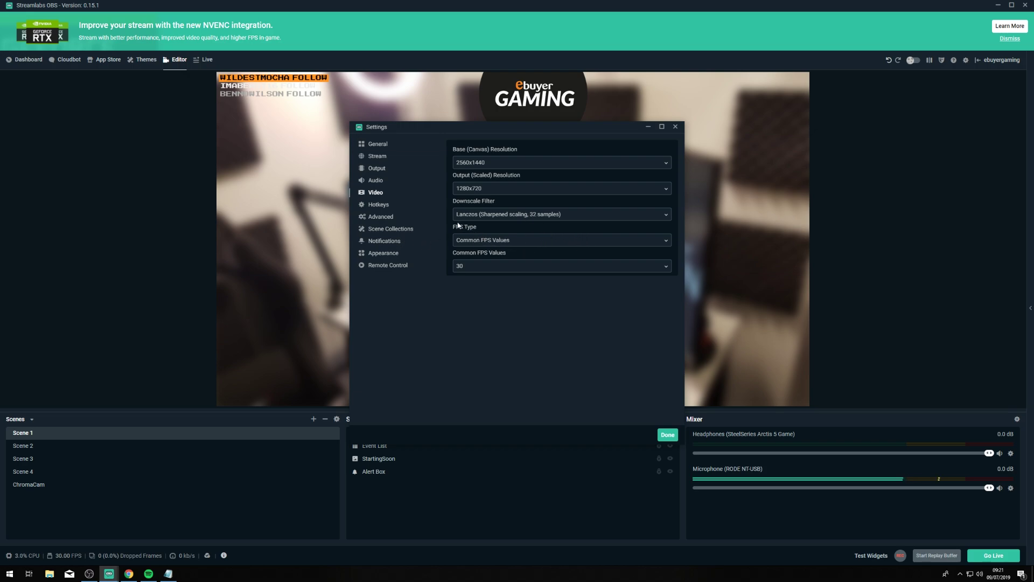
- Try the Integer FPS Value type for the video frame rate, and return to Common FPS Values
click(509, 242)
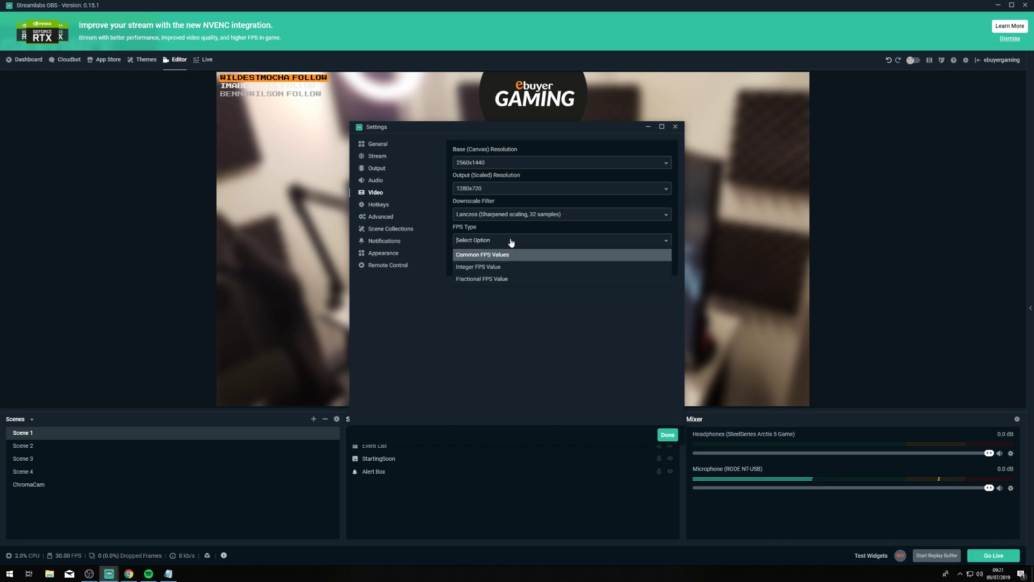
click(497, 269)
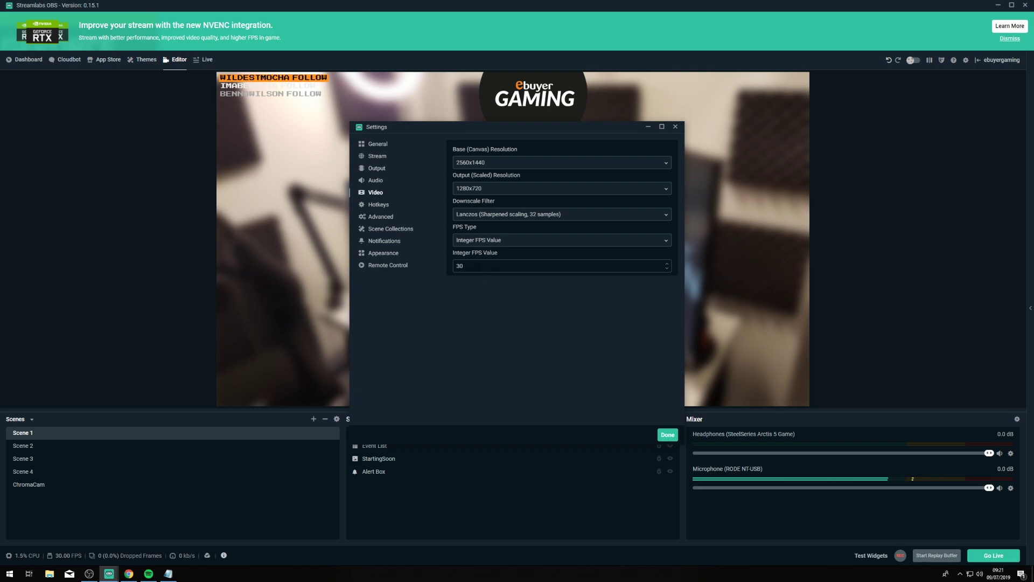
click(490, 245)
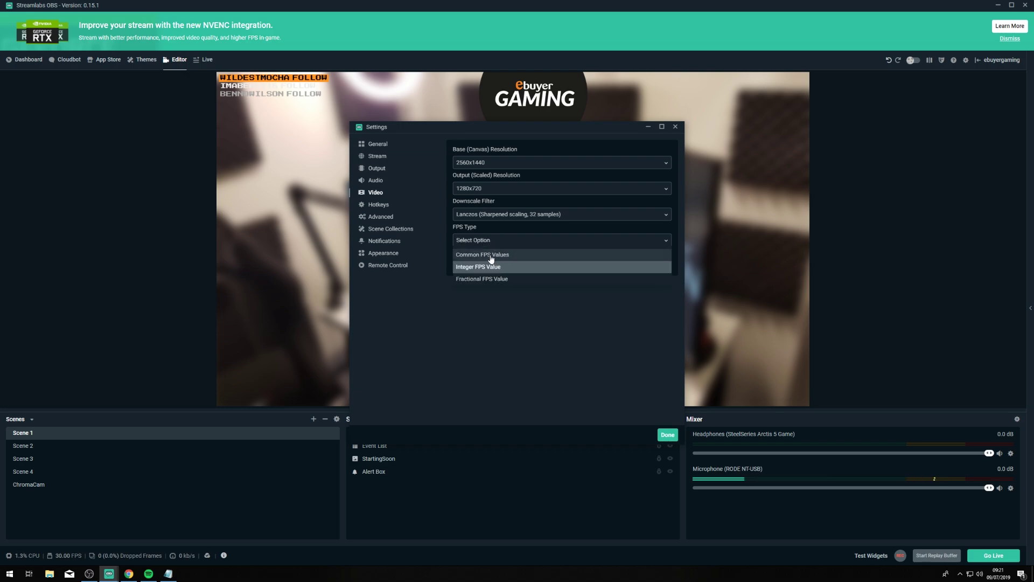
click(491, 256)
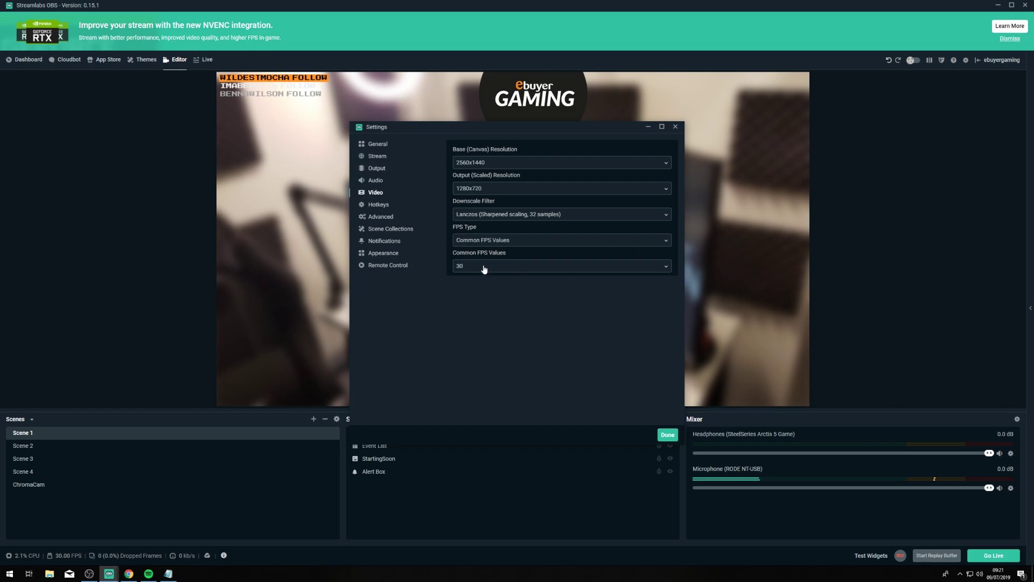
click(484, 266)
click(486, 242)
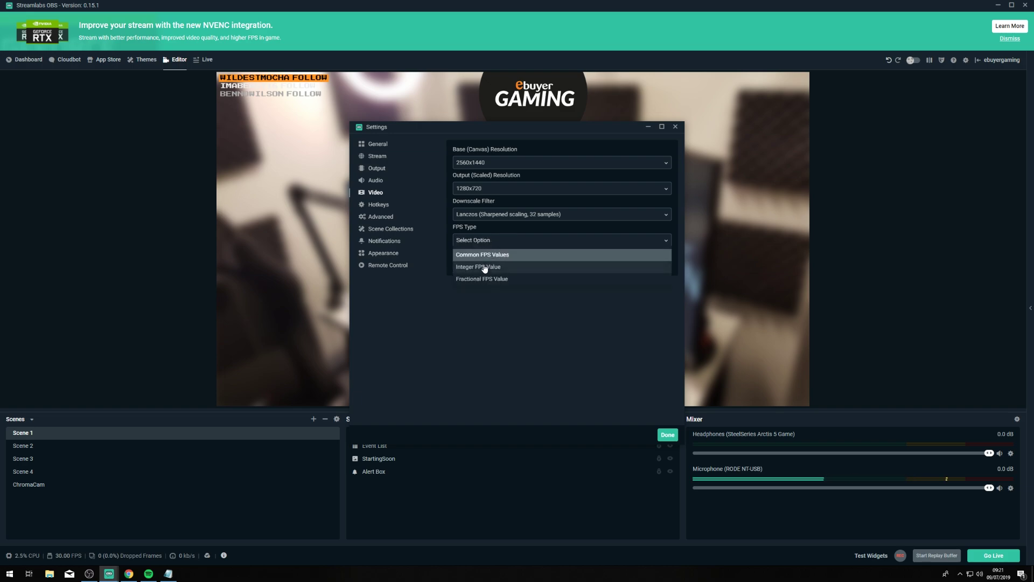
click(489, 265)
click(488, 242)
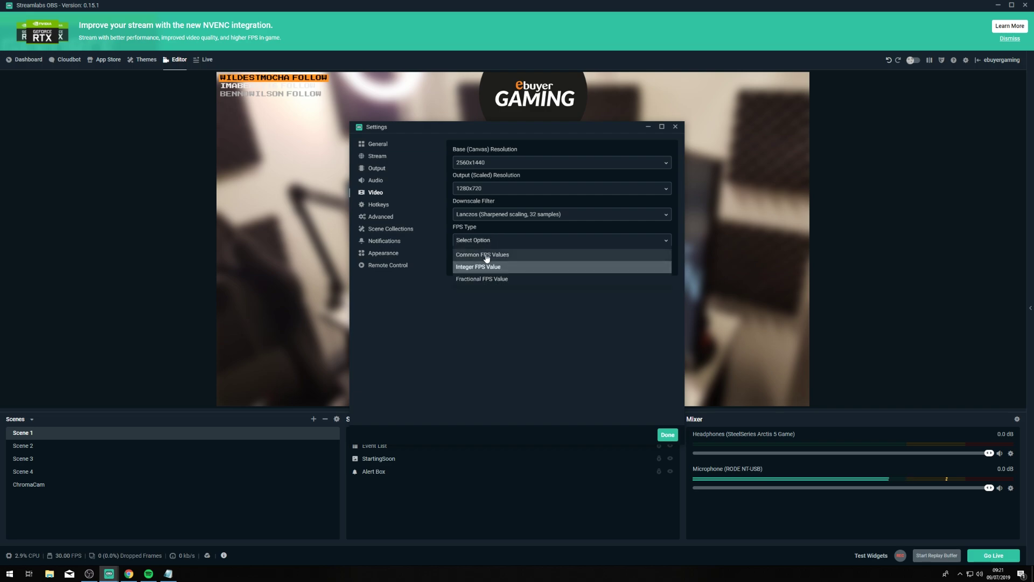
click(482, 253)
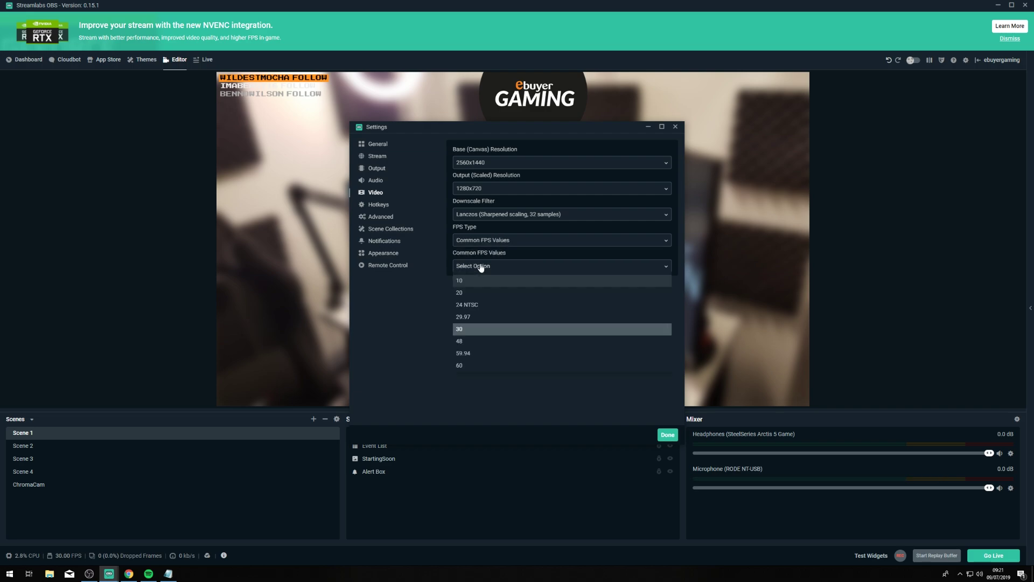
- Try a common FPS value of 60 for the video, and set it back to 30
click(472, 367)
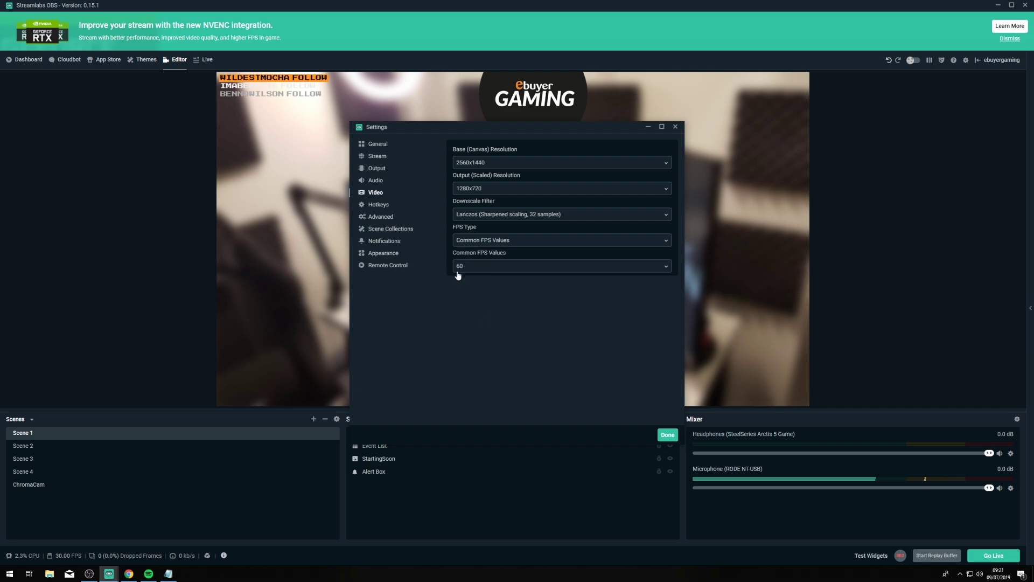
click(494, 269)
click(477, 329)
click(377, 170)
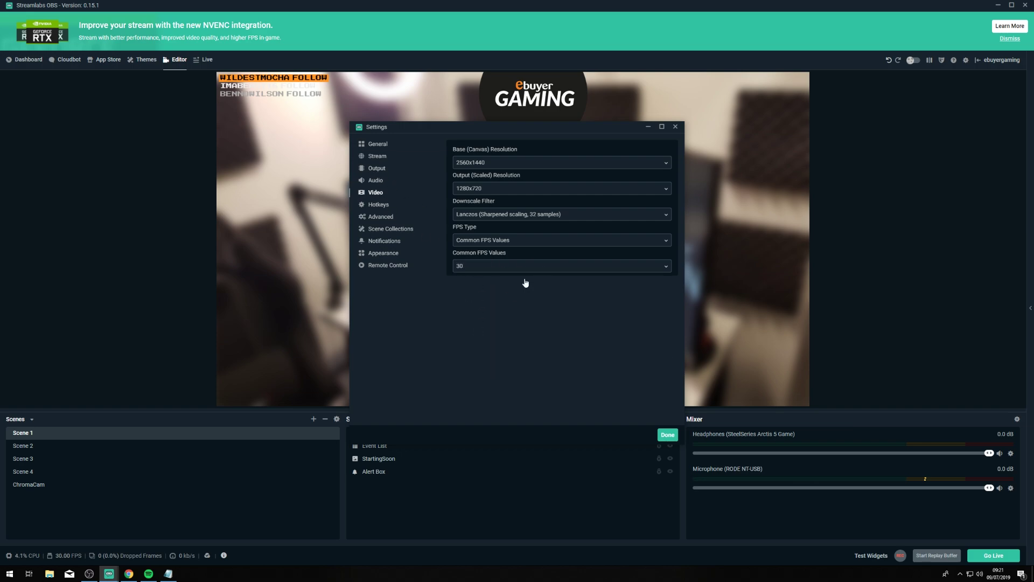